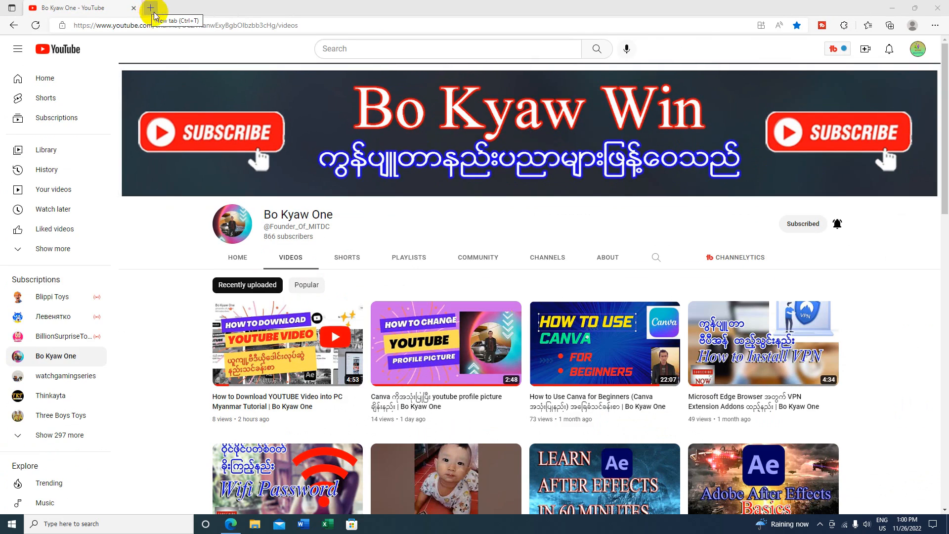
Step: Search Google for unicodetoday.org in a new browser tab and open the Myanmar Unicode Migration site
{"action": "left_click", "coordinate": [151, 8]}
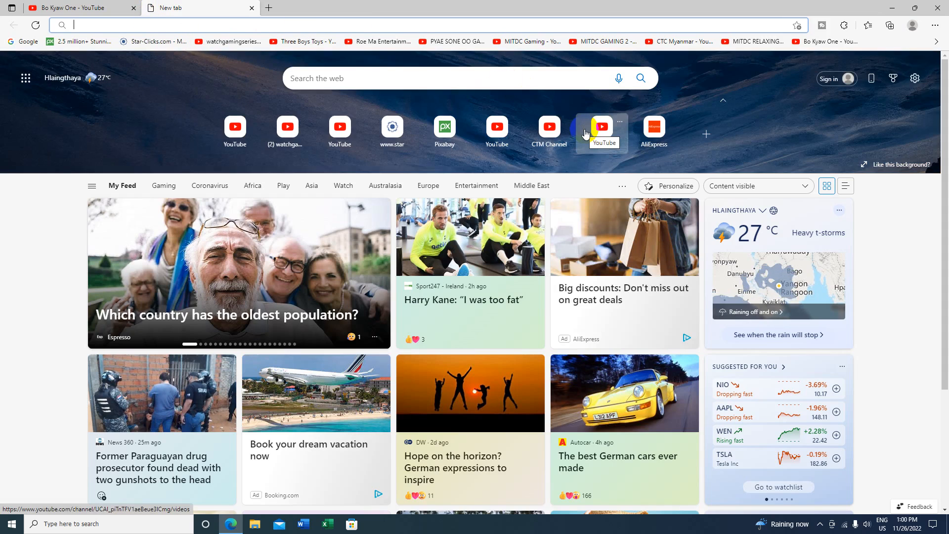
{"action": "left_click", "coordinate": [20, 41]}
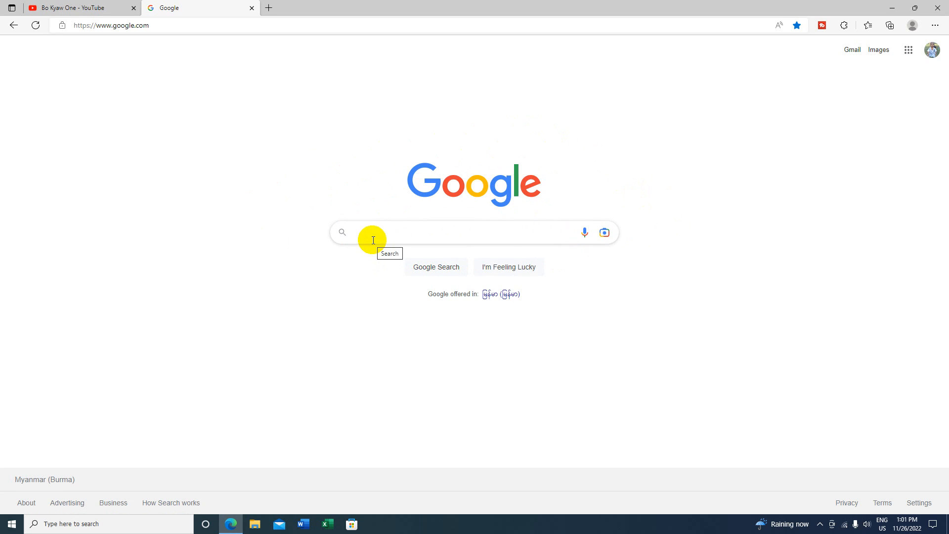
{"action": "type", "text": "ni"}
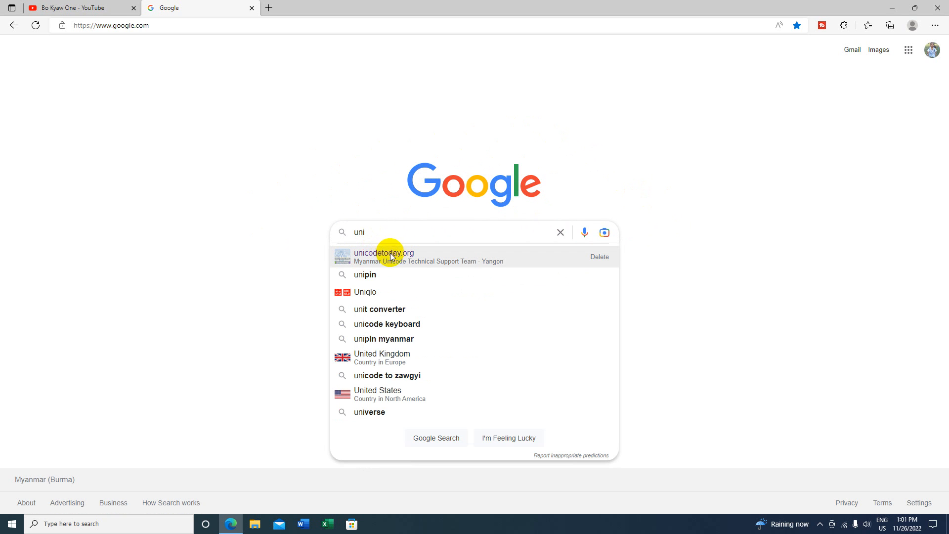
{"action": "left_click", "coordinate": [392, 256]}
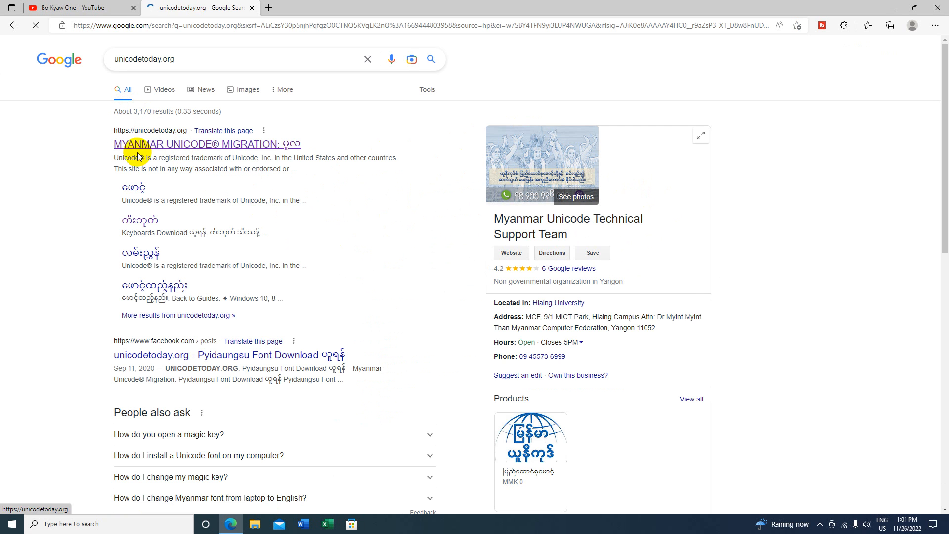
{"action": "left_click", "coordinate": [165, 134]}
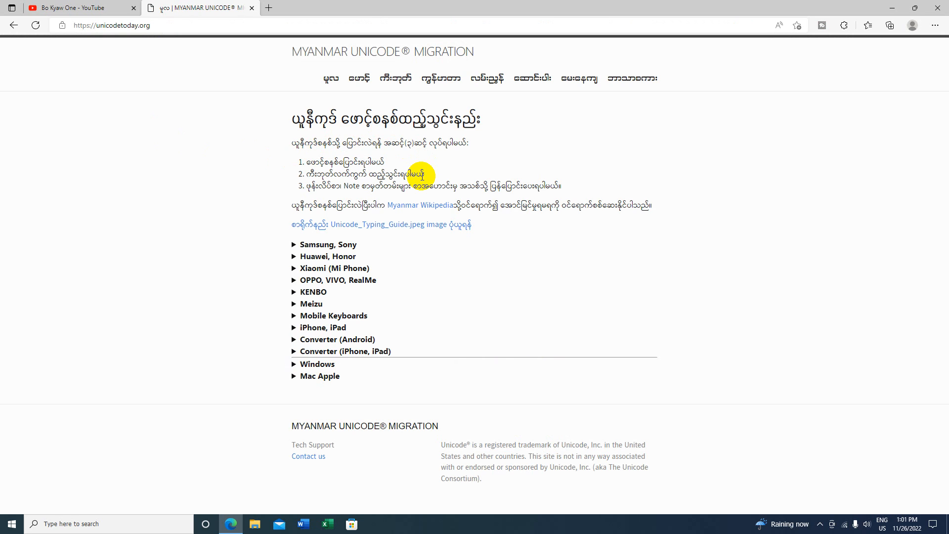
Step: Download the KeyMagic installer for Windows 7, 8, 10 from the site's keyboards page and show the file in its folder
{"action": "left_click", "coordinate": [400, 82]}
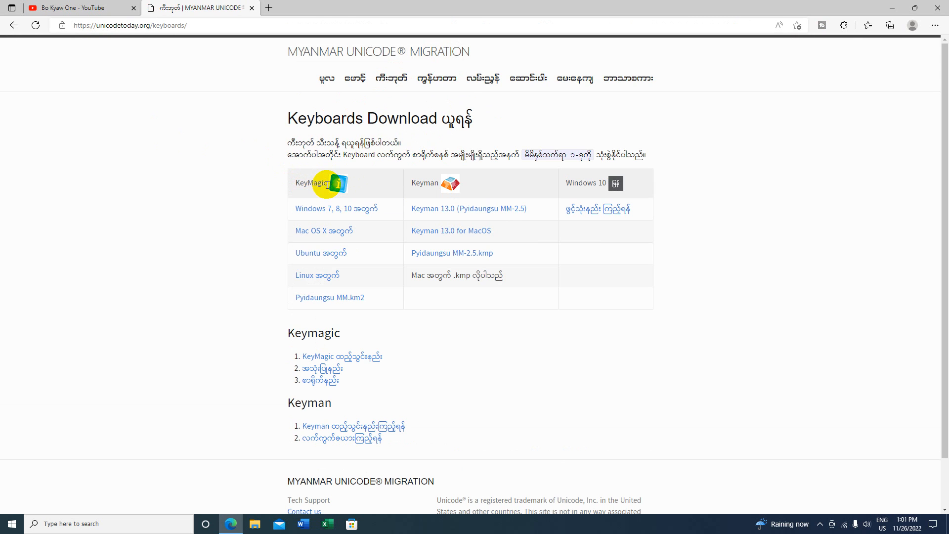
{"action": "left_click", "coordinate": [352, 213]}
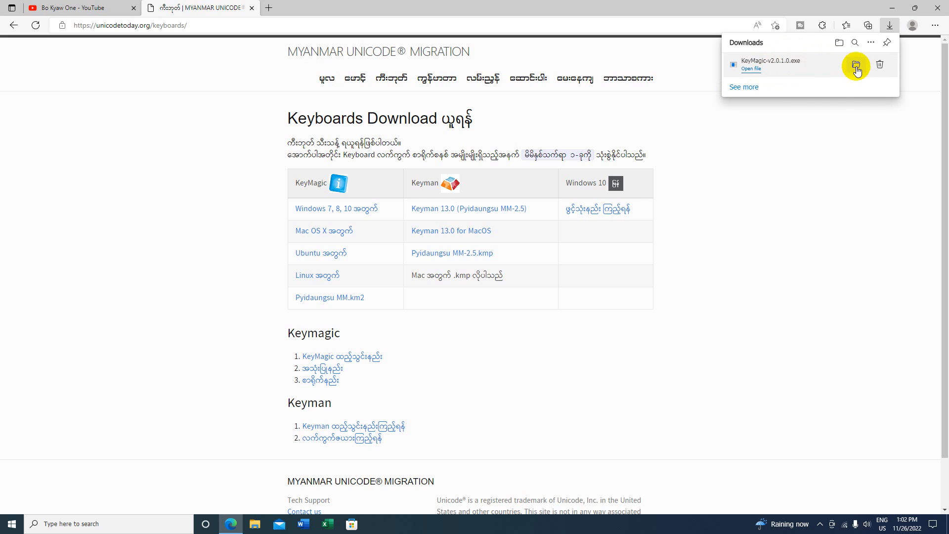
{"action": "left_click", "coordinate": [857, 65]}
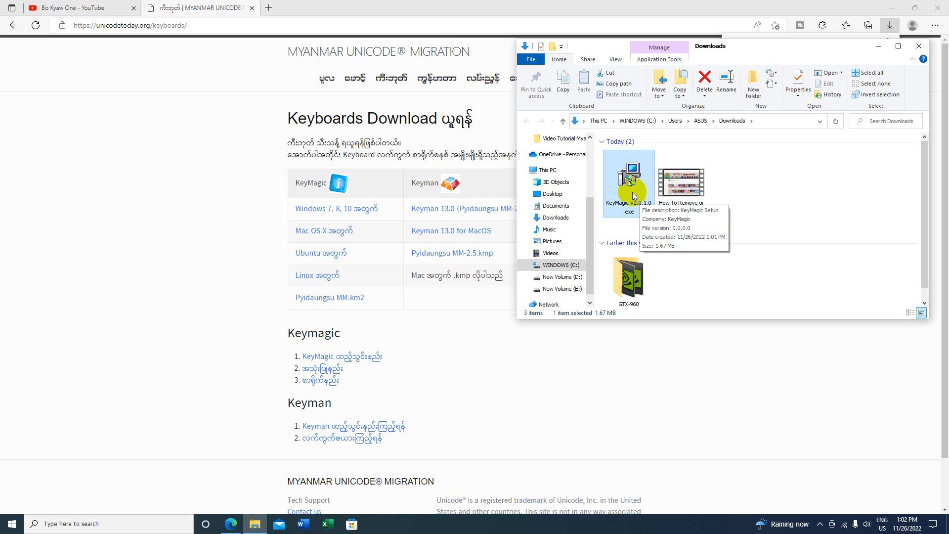
Step: Run KeyMagic-v2.0.1.0.exe as administrator and minimize the browser and Downloads windows behind the setup wizard
{"action": "right_click", "coordinate": [632, 173]}
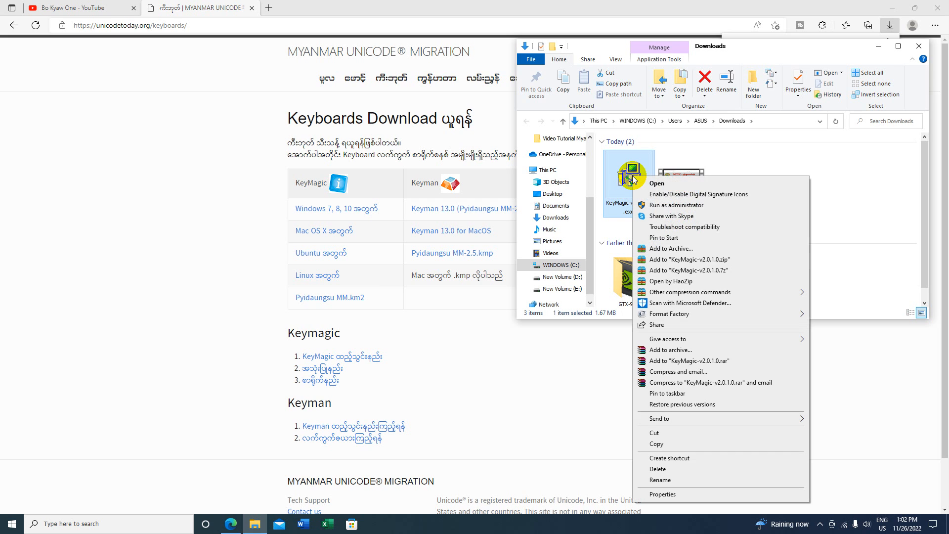
{"action": "left_click", "coordinate": [693, 205]}
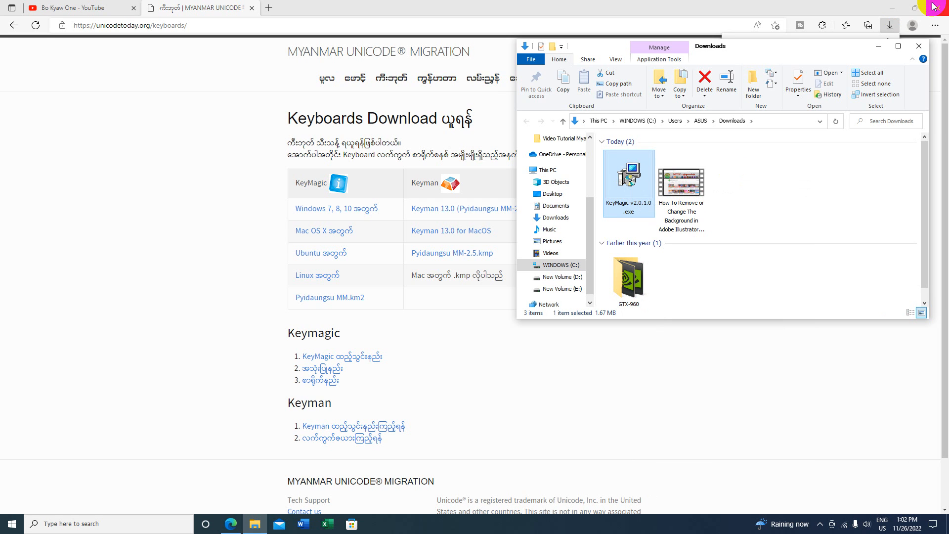
{"action": "left_click", "coordinate": [896, 8]}
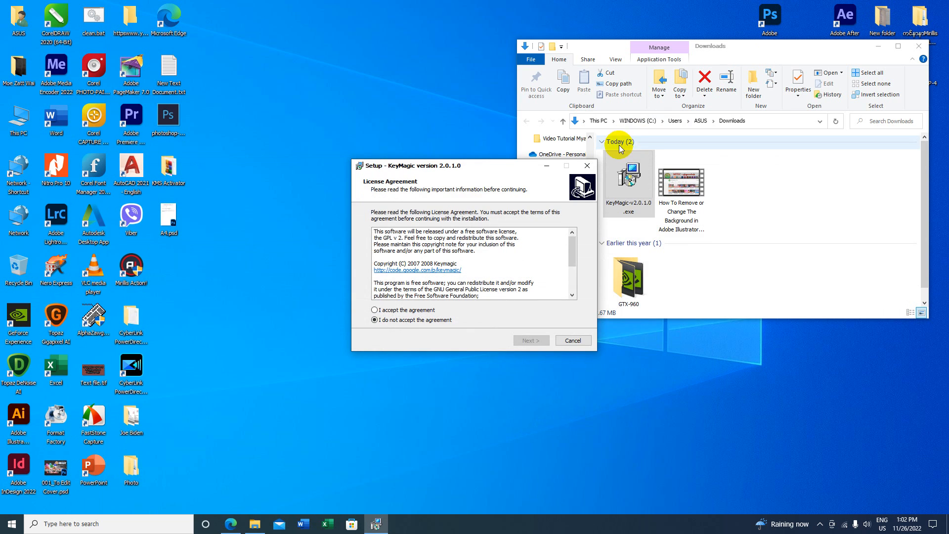
{"action": "left_click", "coordinate": [878, 46]}
{"action": "left_click_drag", "start_coordinate": [483, 165], "coordinate": [643, 60]}
Step: Accept the license agreement and install KeyMagic into the existing C:\Program Files (x86)\KeyMagic folder with a desktop shortcut
{"action": "left_click", "coordinate": [566, 206]}
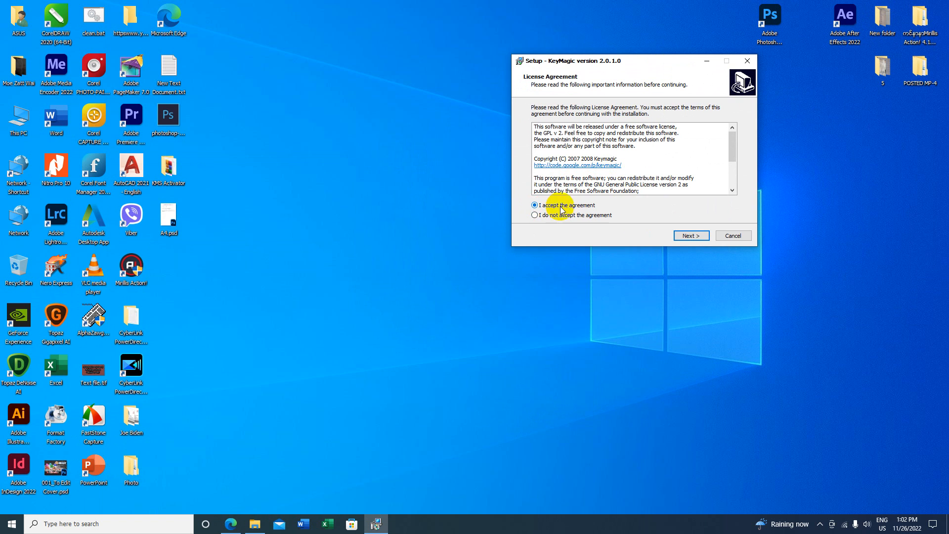
{"action": "left_click", "coordinate": [687, 239]}
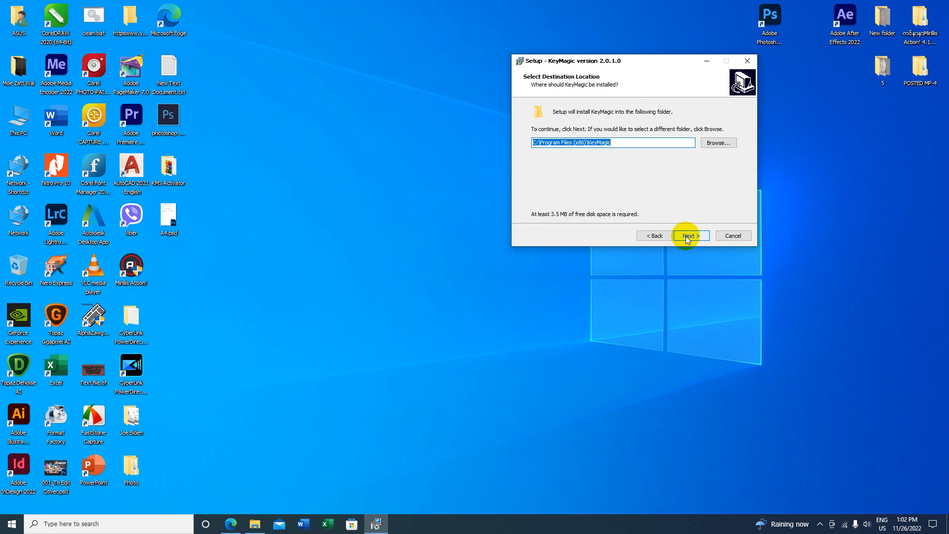
{"action": "left_click", "coordinate": [687, 239]}
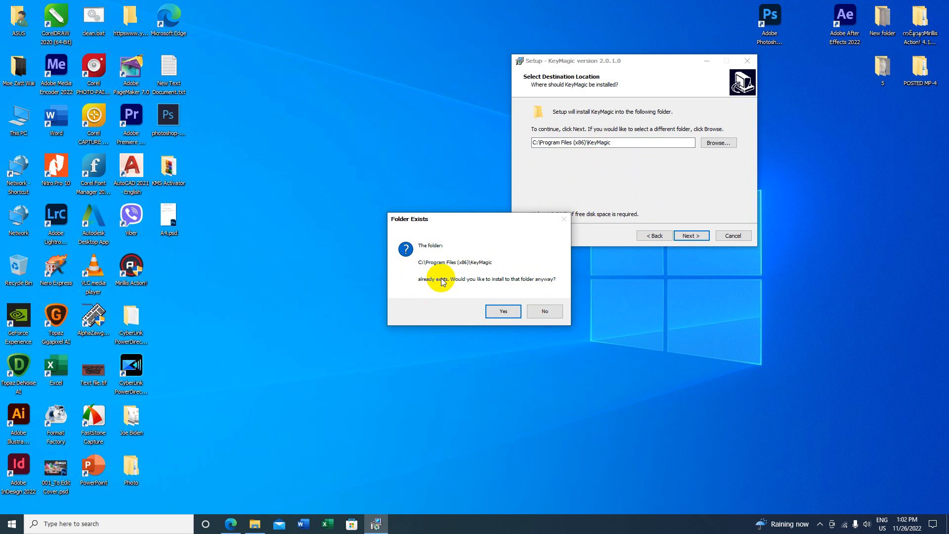
{"action": "left_click", "coordinate": [503, 311]}
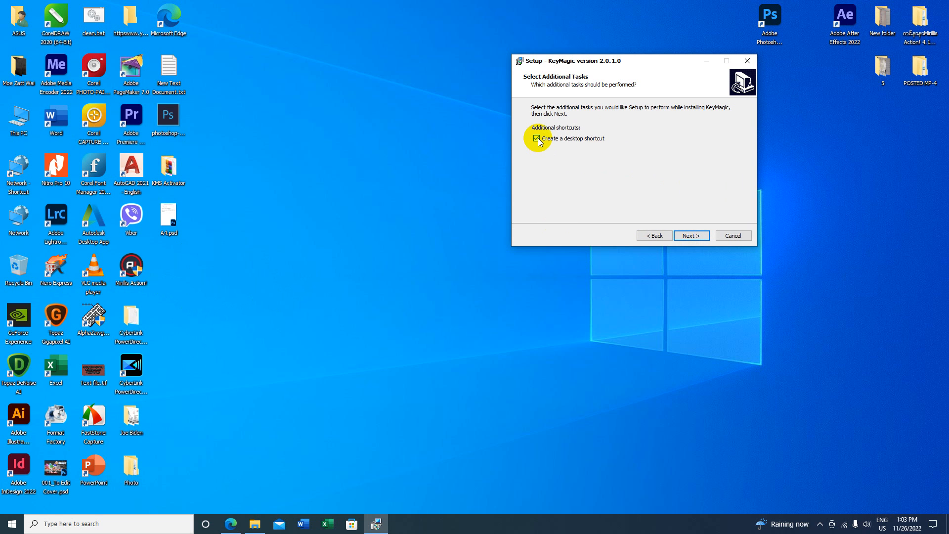
{"action": "left_click", "coordinate": [695, 236]}
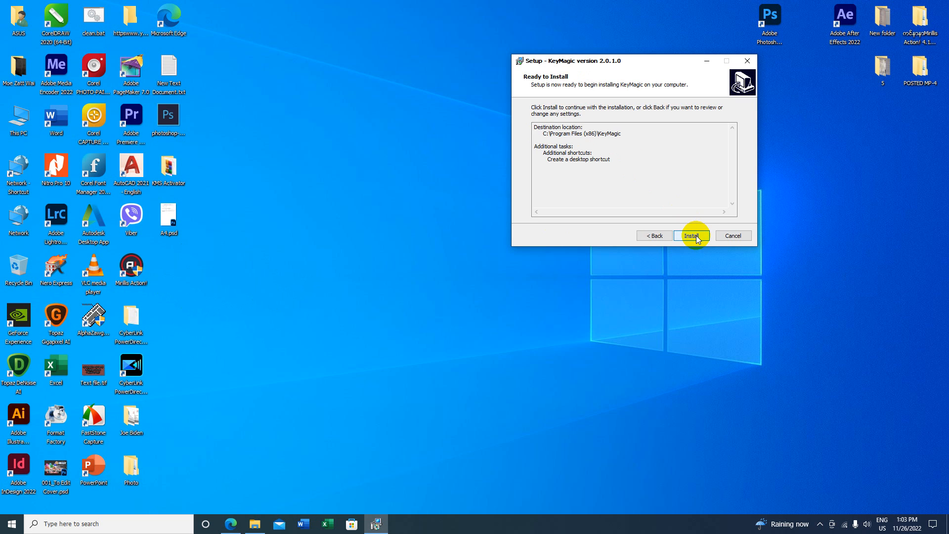
{"action": "left_click", "coordinate": [695, 236]}
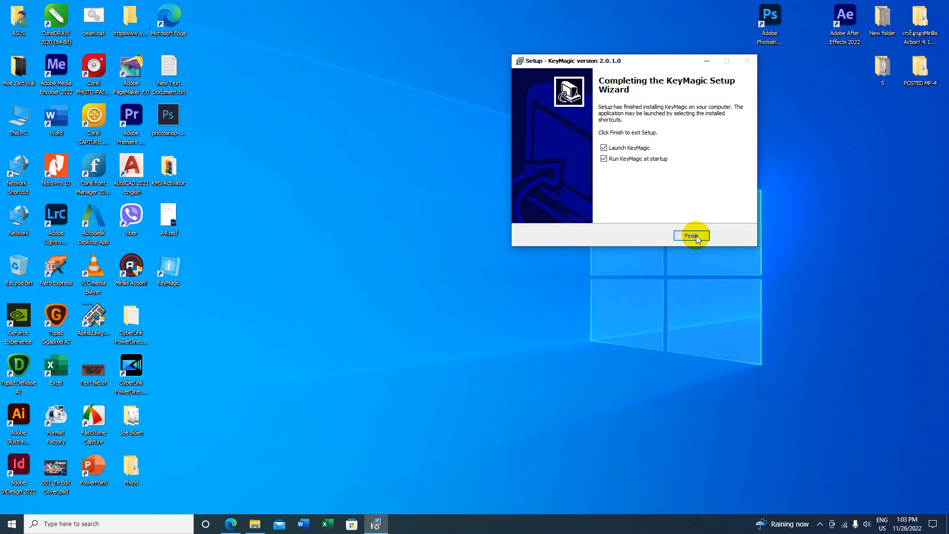
Step: Finish the setup with KeyMagic launched and set to run at startup, and narrow and reposition the KeyMagic window
{"action": "left_click", "coordinate": [174, 269]}
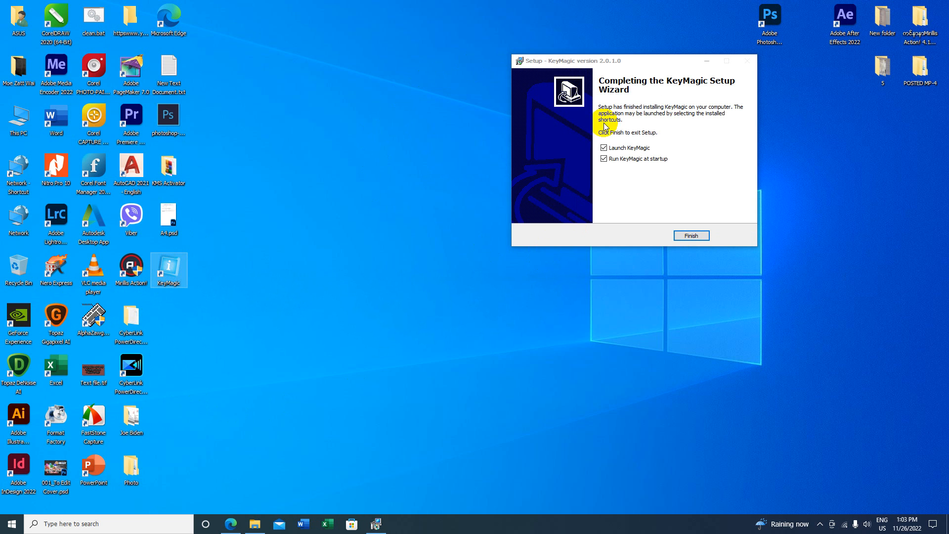
{"action": "left_click", "coordinate": [695, 235]}
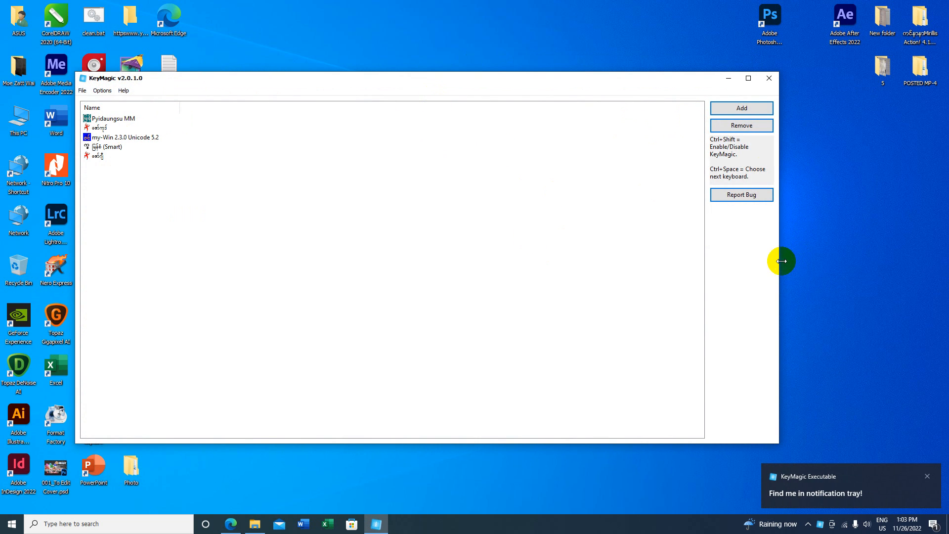
{"action": "left_click_drag", "start_coordinate": [782, 261], "coordinate": [491, 227]}
{"action": "left_click_drag", "start_coordinate": [354, 74], "coordinate": [653, 52]}
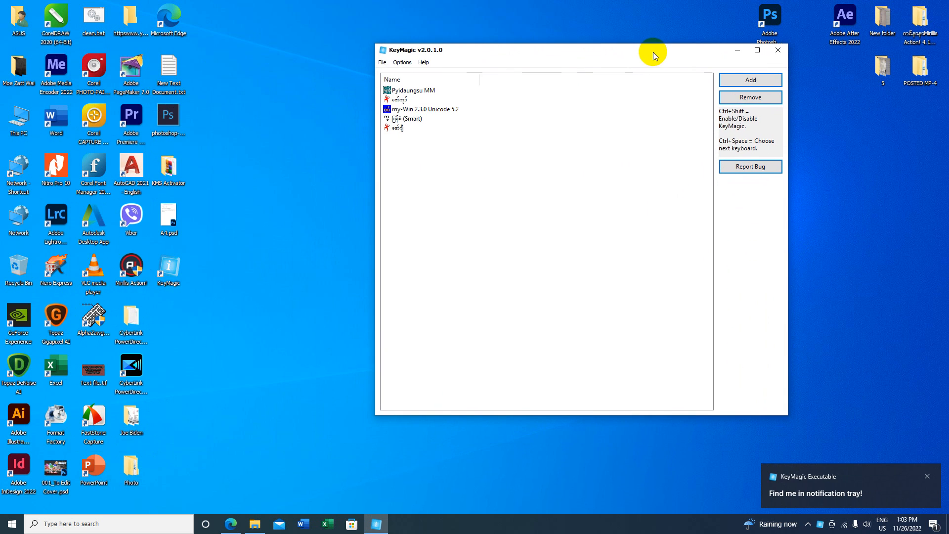
Step: Remove the keyboard directly below Pyidaungsu MM and the my-Win 2.3.0 Unicode 5.2 keyboard from KeyMagic
{"action": "left_click", "coordinate": [415, 93]}
{"action": "left_click", "coordinate": [401, 101]}
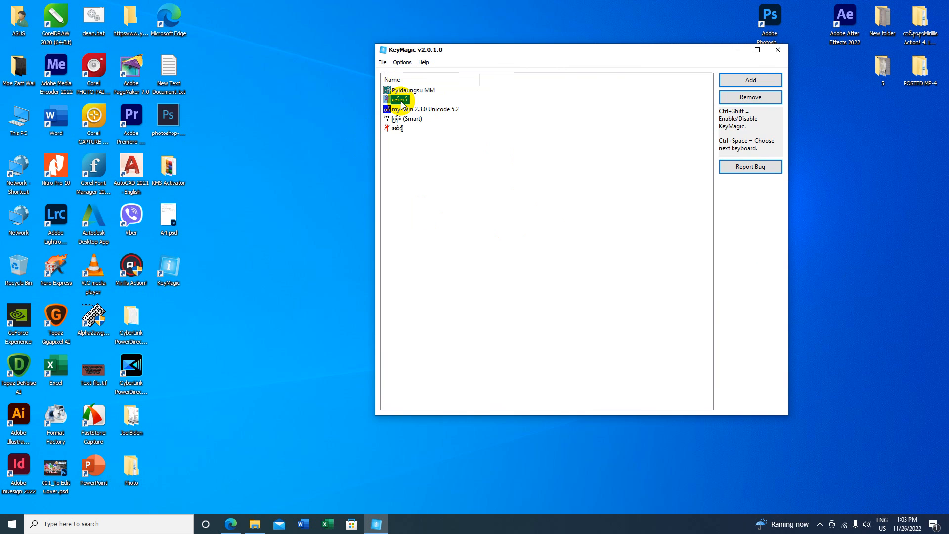
{"action": "left_click", "coordinate": [741, 97]}
{"action": "left_click", "coordinate": [497, 296]}
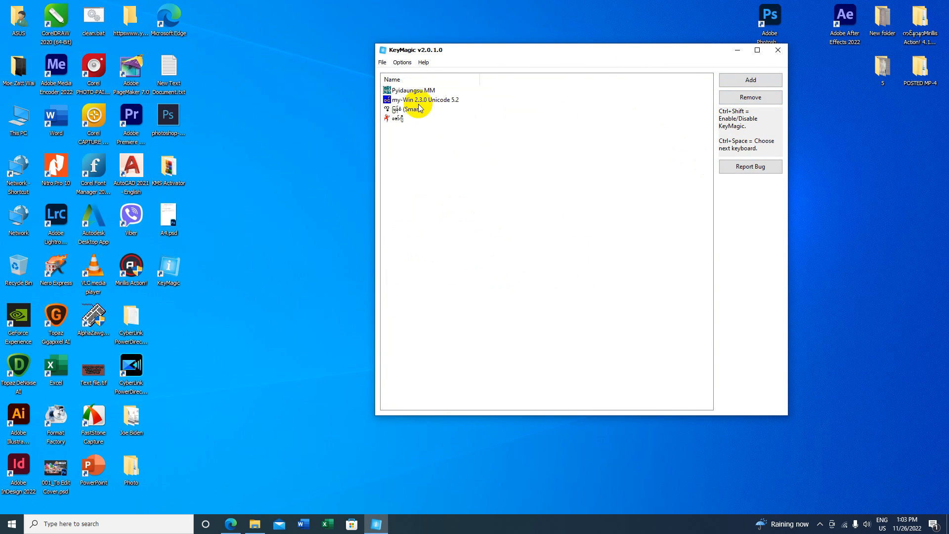
{"action": "left_click", "coordinate": [418, 100]}
{"action": "left_click", "coordinate": [751, 97]}
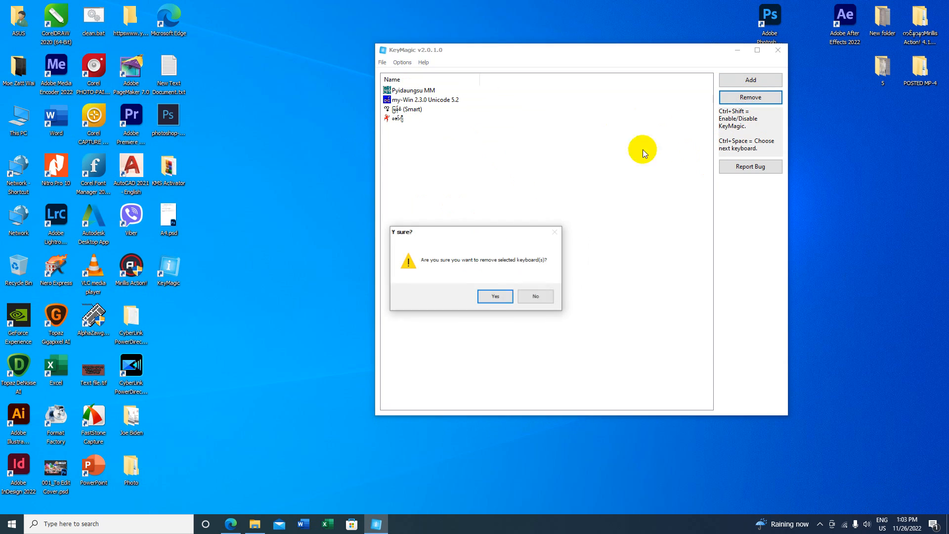
{"action": "left_click", "coordinate": [496, 300]}
Step: Remove the Smart keyboard and the last keyboard below it, keeping only Pyidaungsu MM in the list
{"action": "left_click", "coordinate": [405, 99]}
{"action": "left_click", "coordinate": [751, 97]}
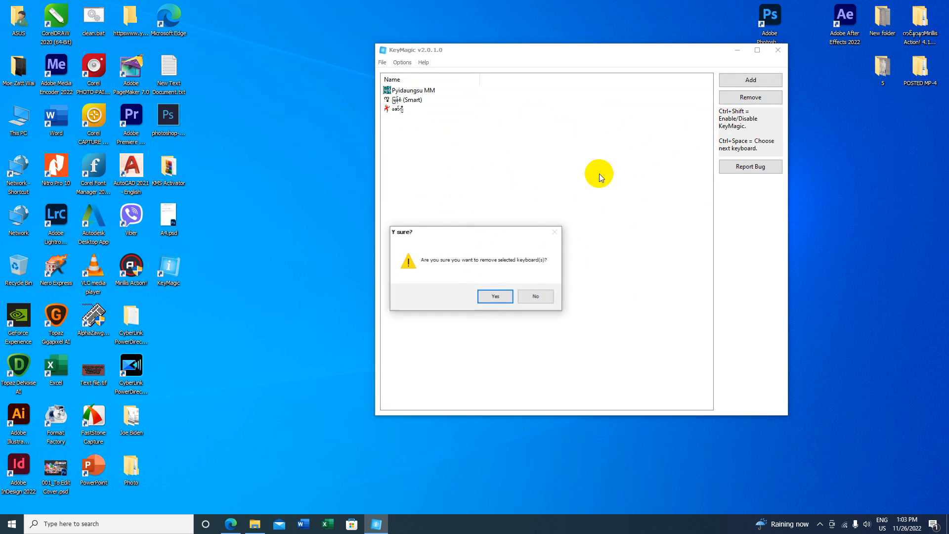
{"action": "left_click", "coordinate": [493, 295]}
{"action": "left_click", "coordinate": [397, 99]}
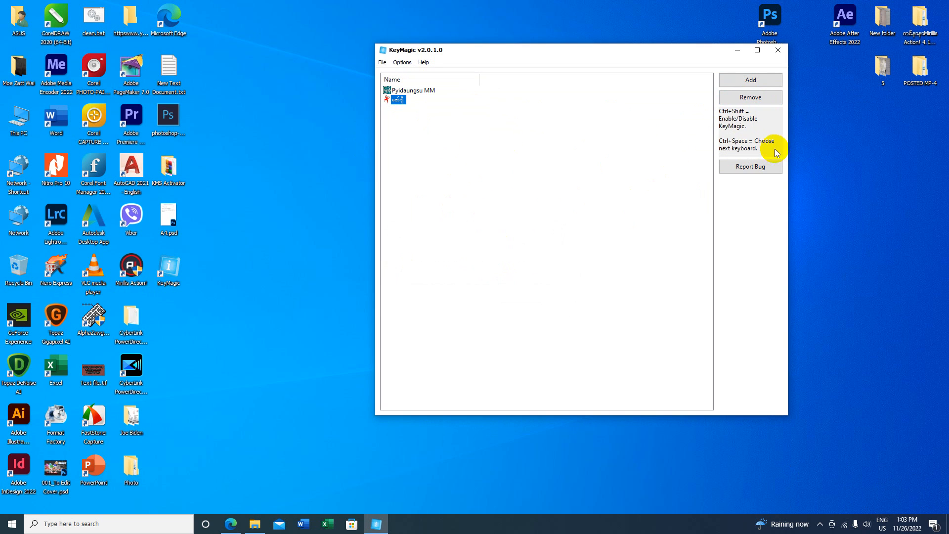
{"action": "left_click", "coordinate": [749, 96]}
{"action": "left_click", "coordinate": [491, 296]}
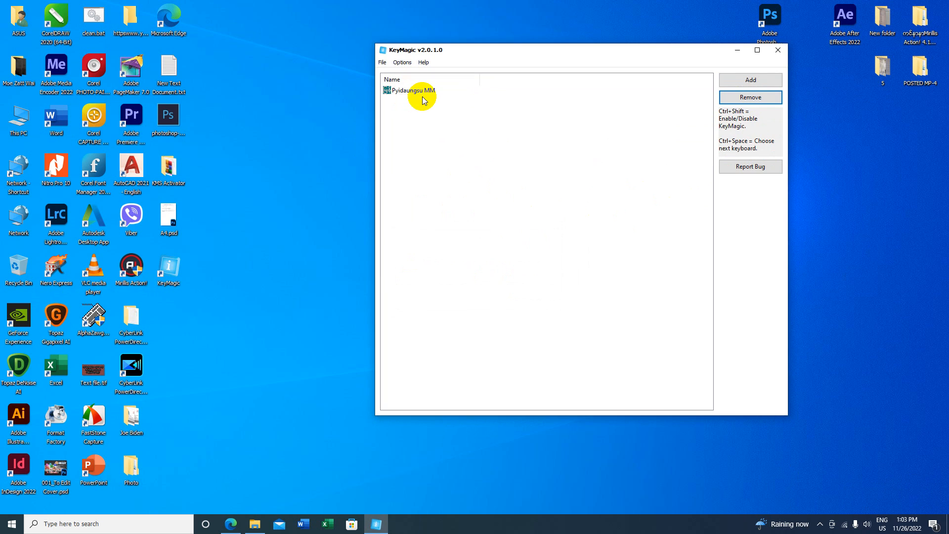
Step: Turn on the KeyMagic option for a different keyboard for each window
{"action": "left_click", "coordinate": [404, 62]}
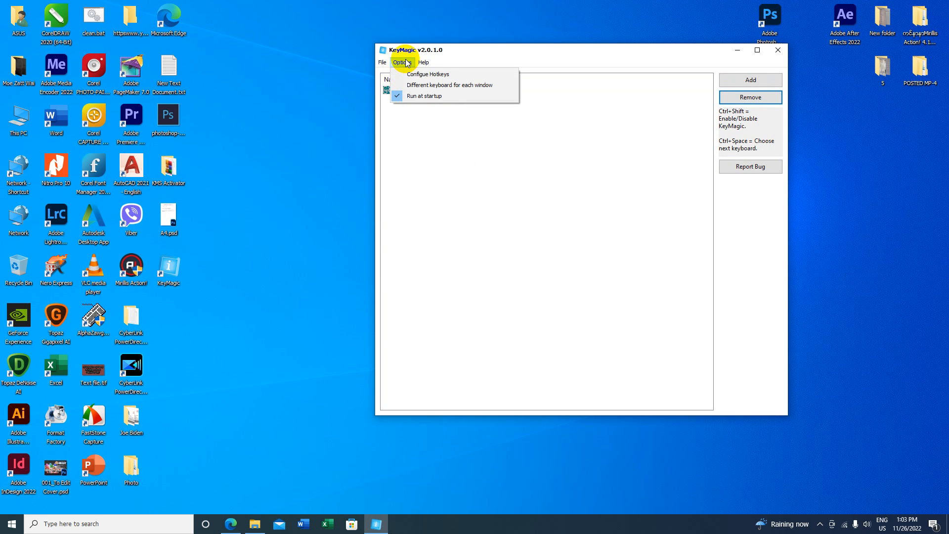
{"action": "left_click", "coordinate": [403, 62]}
{"action": "left_click", "coordinate": [401, 63]}
{"action": "left_click", "coordinate": [442, 86]}
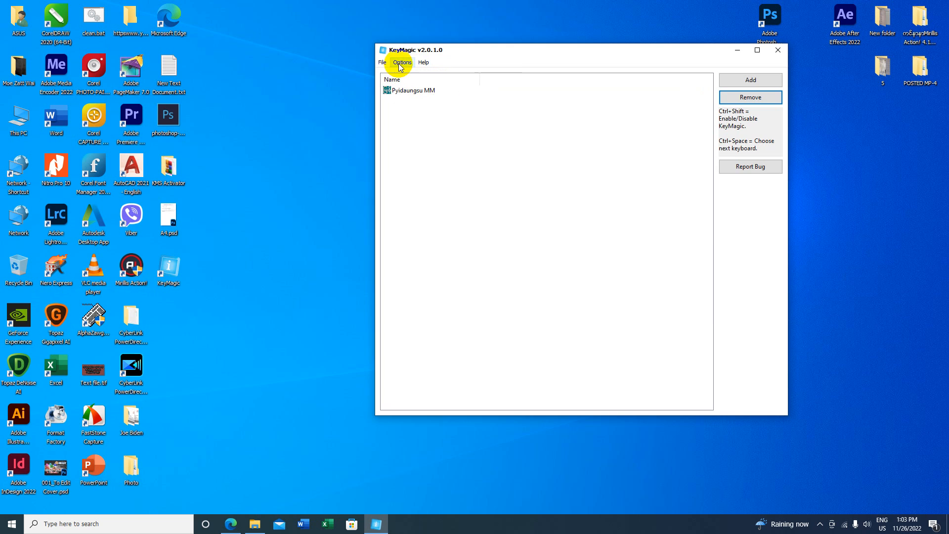
{"action": "left_click_drag", "start_coordinate": [478, 55], "coordinate": [560, 58]}
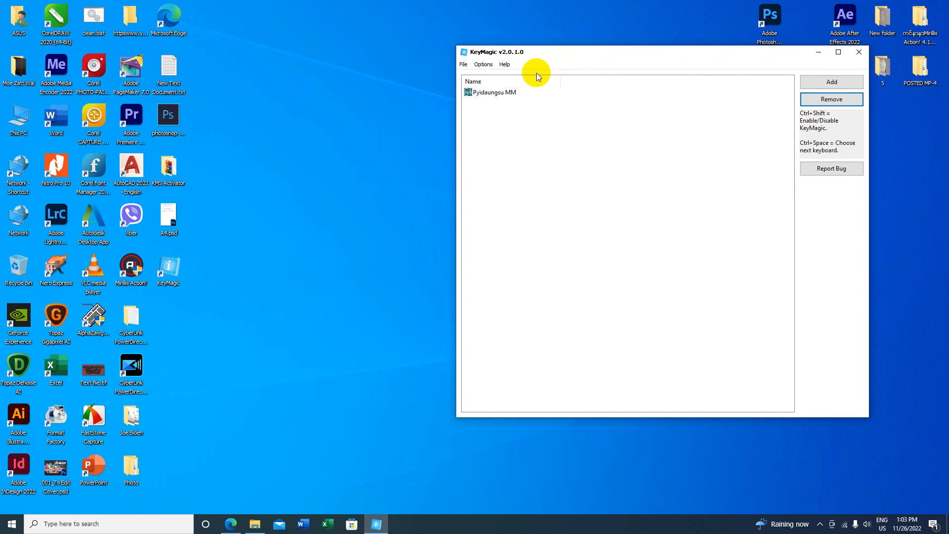
{"action": "left_click", "coordinate": [483, 64]}
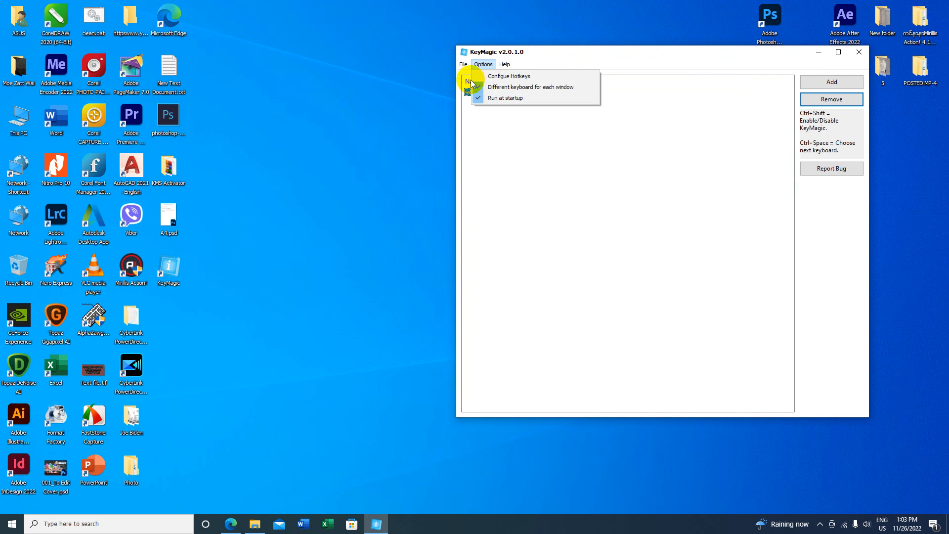
{"action": "left_click", "coordinate": [514, 78]}
{"action": "left_click_drag", "start_coordinate": [569, 73], "coordinate": [277, 109]}
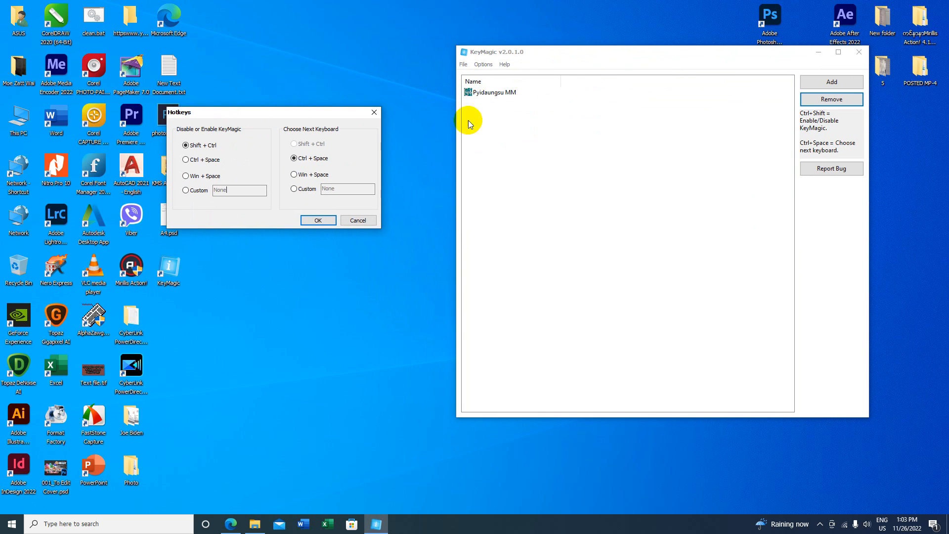
{"action": "left_click", "coordinate": [368, 111]}
Step: Set the hotkey that disables or enables KeyMagic to Ctrl + Space
{"action": "left_click", "coordinate": [483, 64]}
{"action": "left_click", "coordinate": [500, 76]}
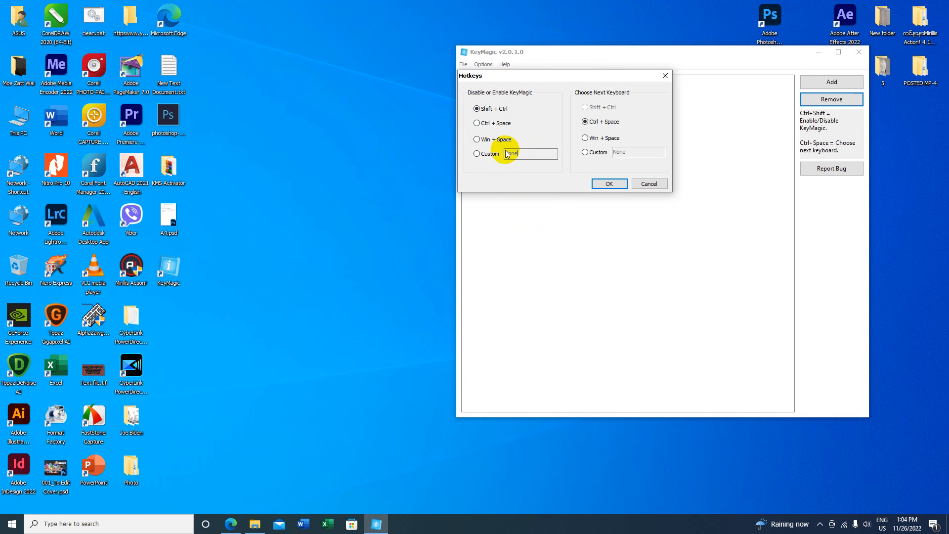
{"action": "left_click", "coordinate": [477, 123]}
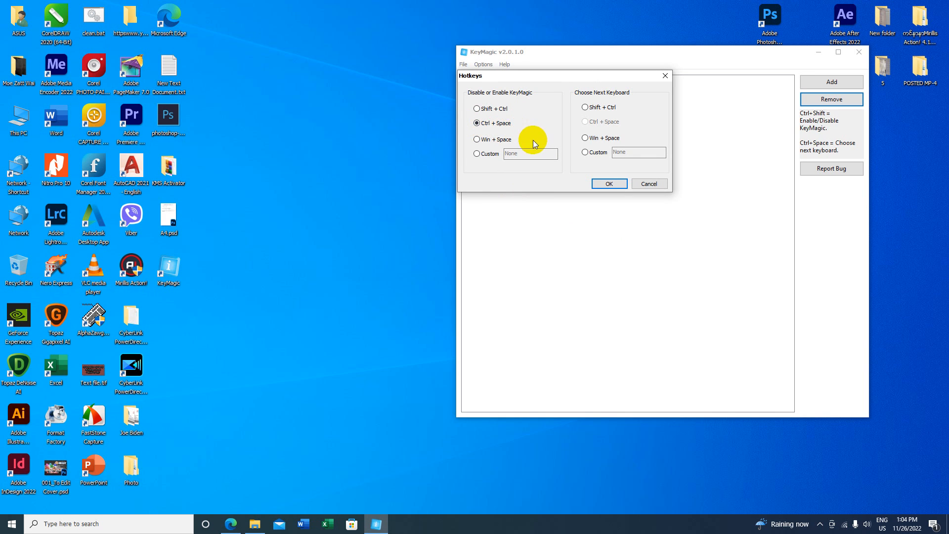
{"action": "left_click", "coordinate": [609, 184]}
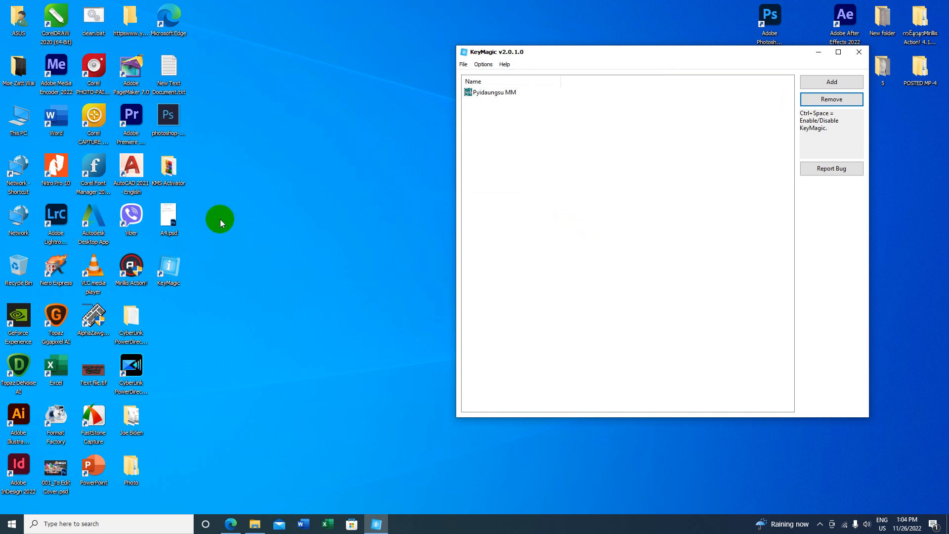
Step: Open the Windows On-Screen Keyboard and move it lower on the desktop so the KeyMagic keyboard list is uncovered
{"action": "left_click", "coordinate": [12, 524]}
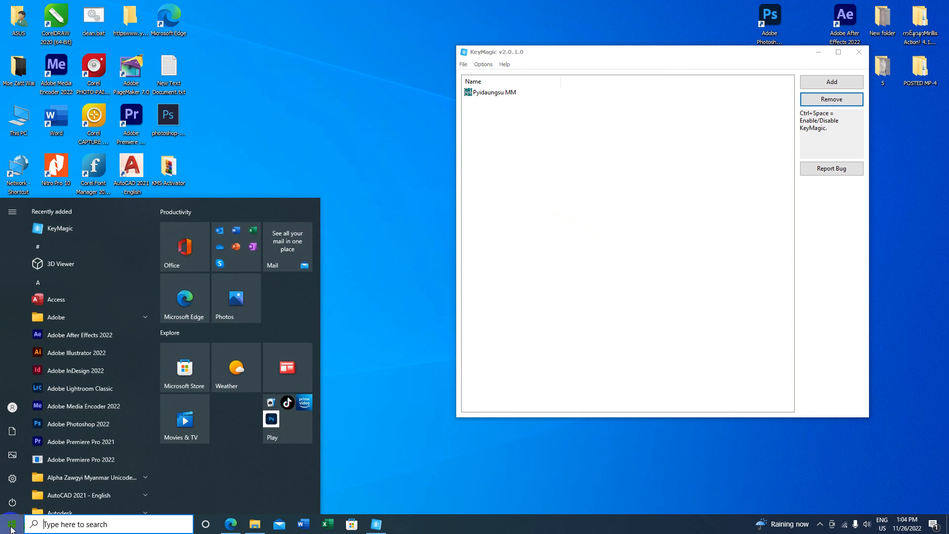
{"action": "type", "text": "k"}
{"action": "left_click", "coordinate": [119, 251]}
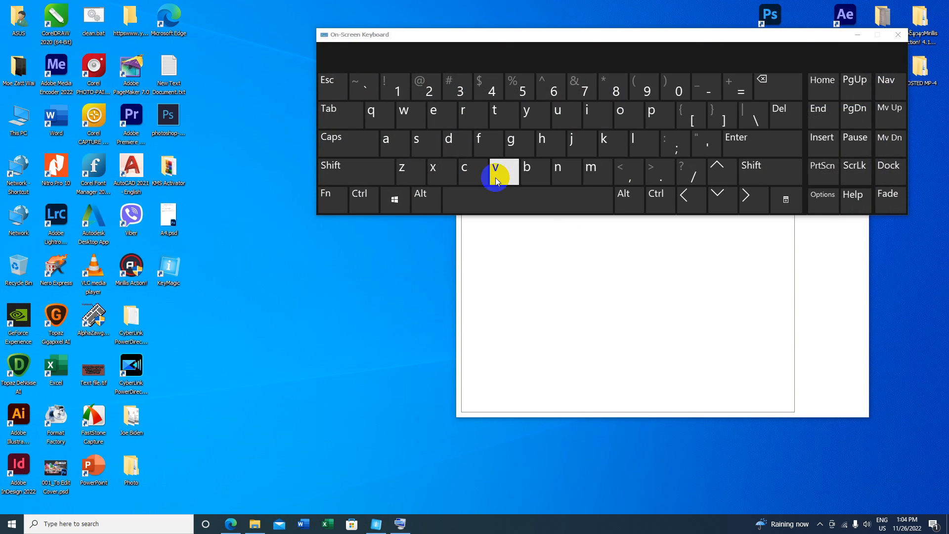
{"action": "left_click_drag", "start_coordinate": [601, 34], "coordinate": [411, 250]}
Step: Demonstrate the Ctrl + Space hotkey for enabling or disabling KeyMagic on the On-Screen Keyboard
{"action": "left_click", "coordinate": [181, 421]}
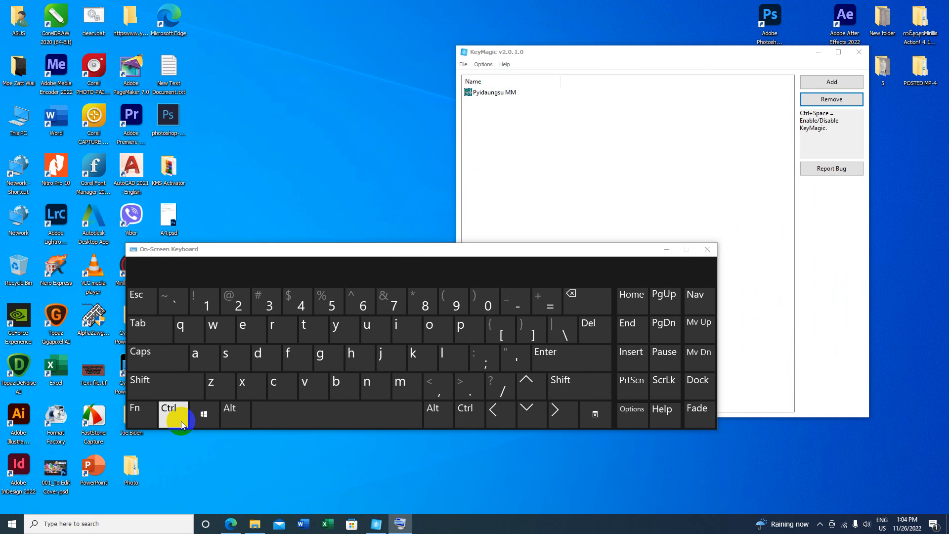
{"action": "left_click", "coordinate": [305, 419]}
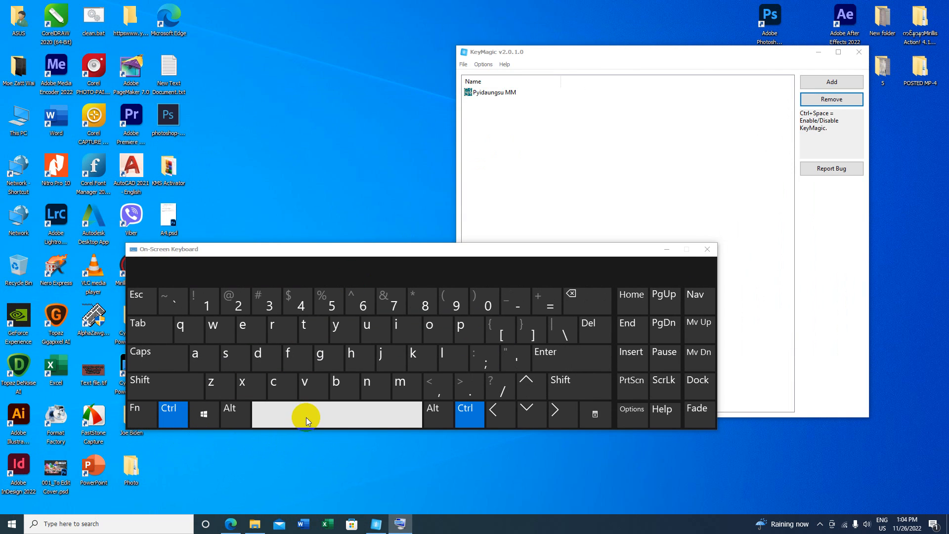
{"action": "left_click", "coordinate": [180, 418]}
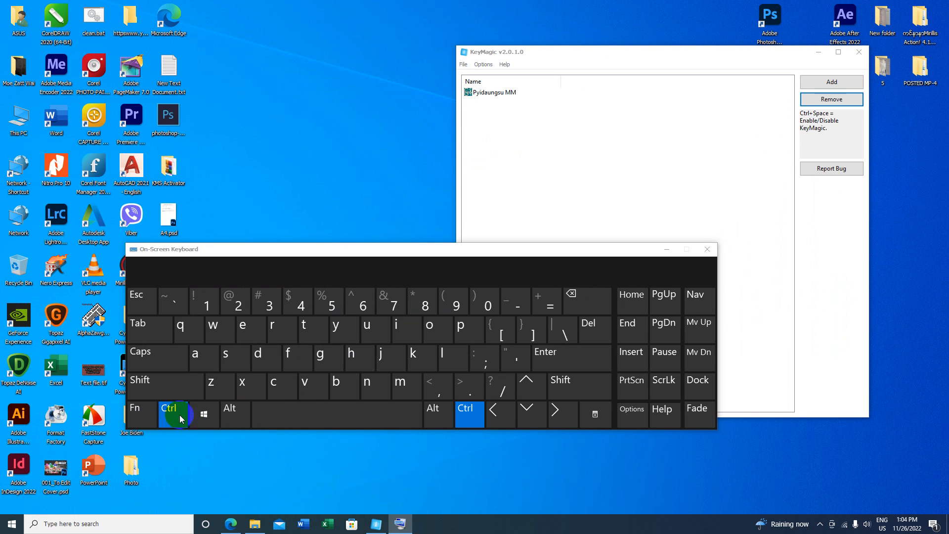
{"action": "left_click", "coordinate": [253, 425]}
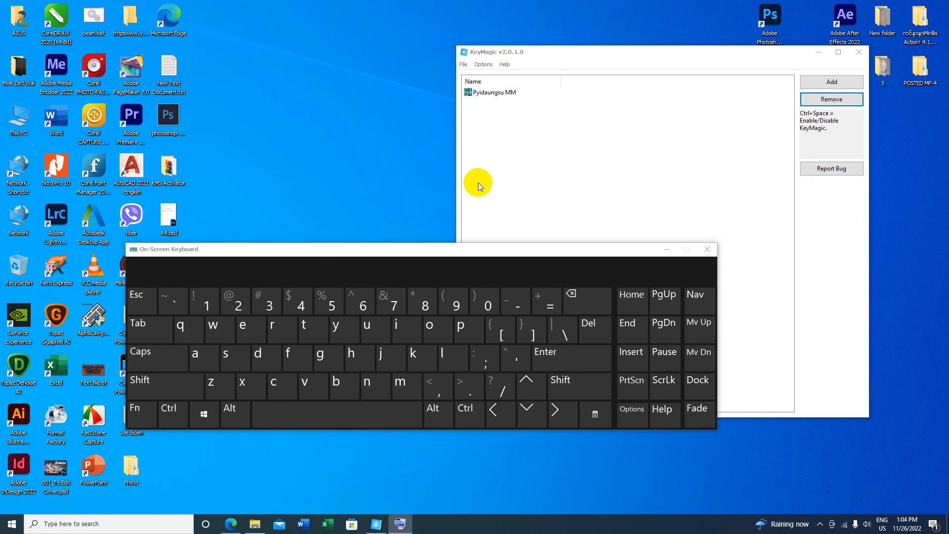
Step: Minimize the On-Screen Keyboard and close the KeyMagic window
{"action": "left_click", "coordinate": [665, 251]}
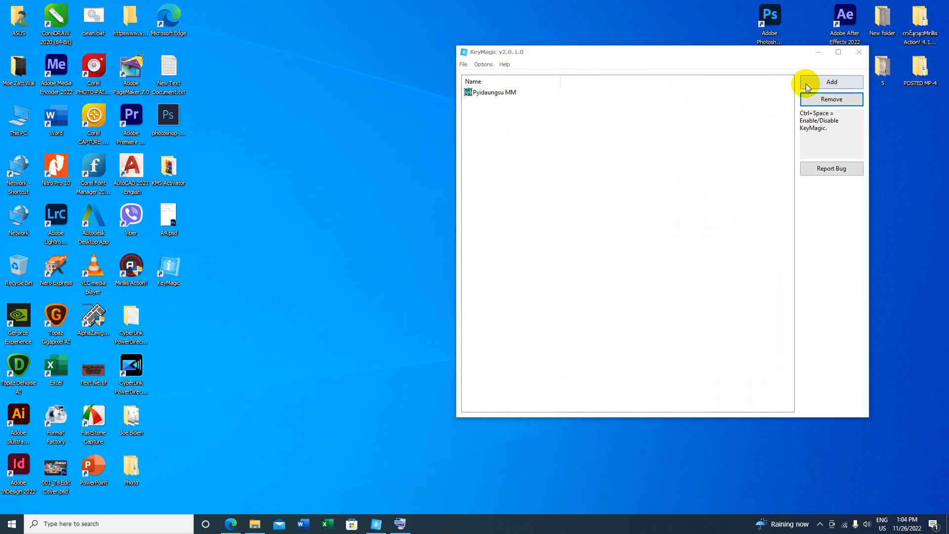
{"action": "left_click", "coordinate": [859, 52]}
{"action": "left_click", "coordinate": [170, 280]}
{"action": "right_click", "coordinate": [347, 206]}
{"action": "left_click", "coordinate": [371, 235]}
Step: Switch to Microsoft Edge and open the Google home page in a new tab, ready to enter a search
{"action": "left_click", "coordinate": [231, 524]}
{"action": "left_click", "coordinate": [267, 8]}
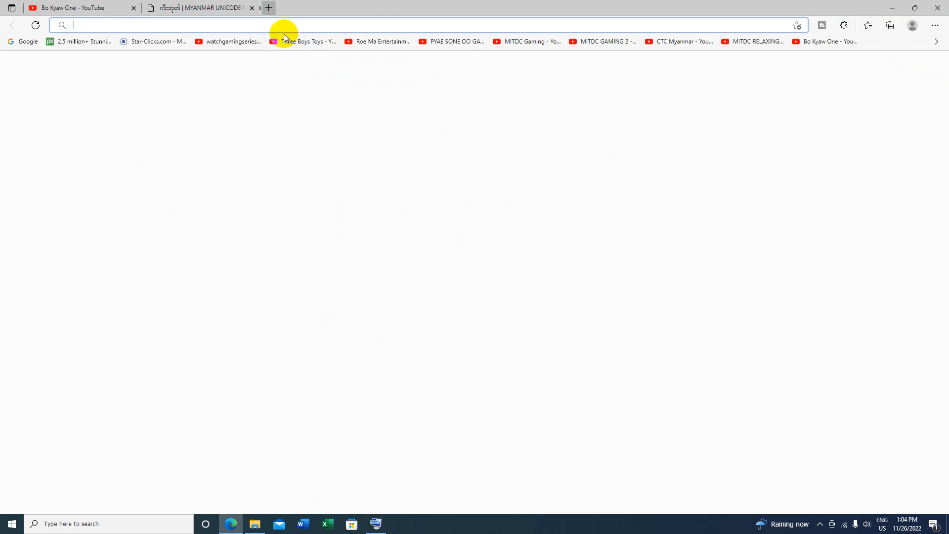
{"action": "left_click", "coordinate": [24, 43]}
{"action": "left_click", "coordinate": [369, 233]}
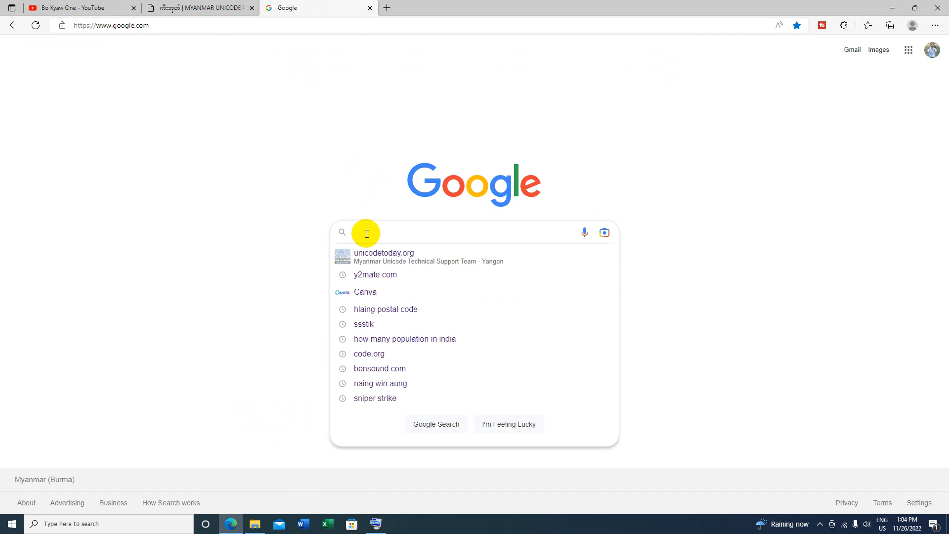
{"action": "type", "text": "ပ"}
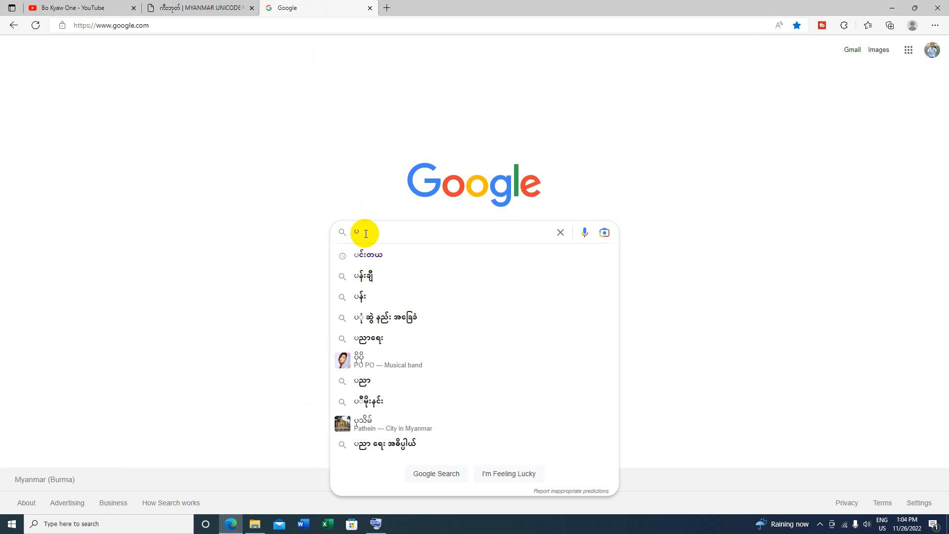
{"action": "type", "text": "ု"}
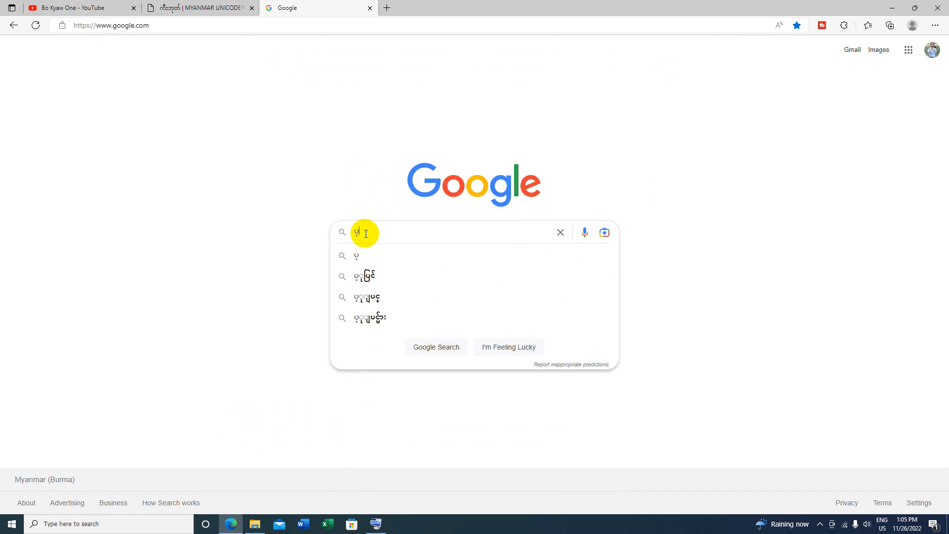
{"action": "key", "text": "BackSpace"}
{"action": "type", "text": "ြ"}
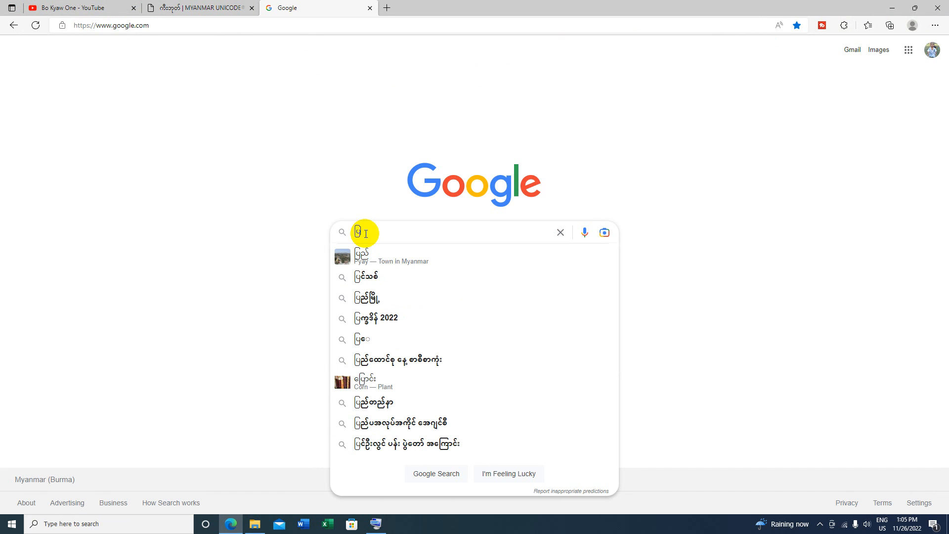
{"action": "key", "text": "BackSpace"}
{"action": "key", "text": "BackSpace"}
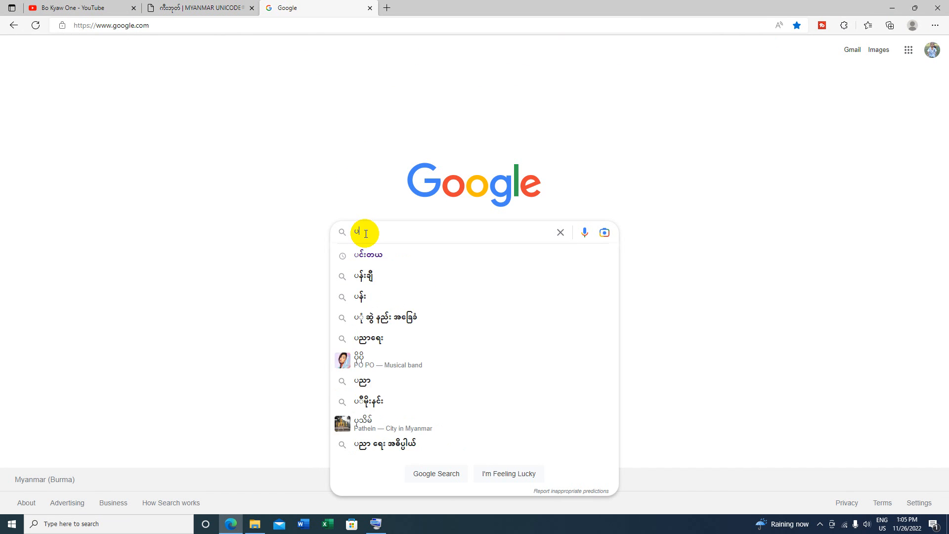
Step: Enter the Myanmar Unicode text မြန်မာပြည်အလံ in the Google search box and select it all
{"action": "type", "text": "မြန်မာ"}
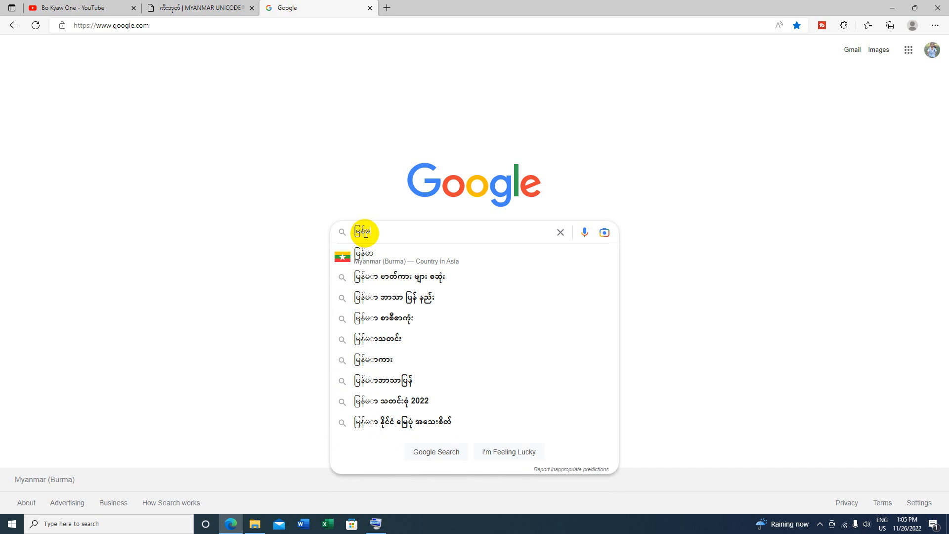
{"action": "type", "text": "ပြည်"}
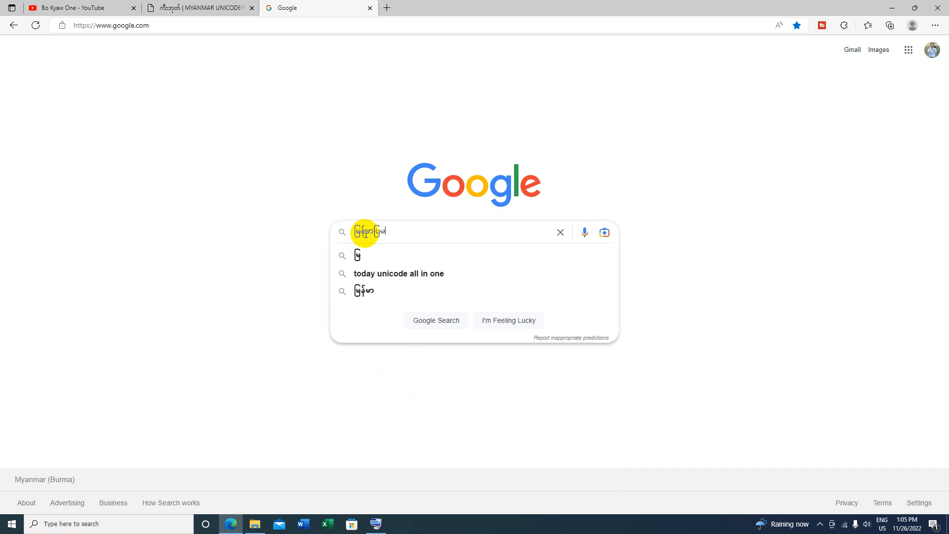
{"action": "type", "text": "အလံ"}
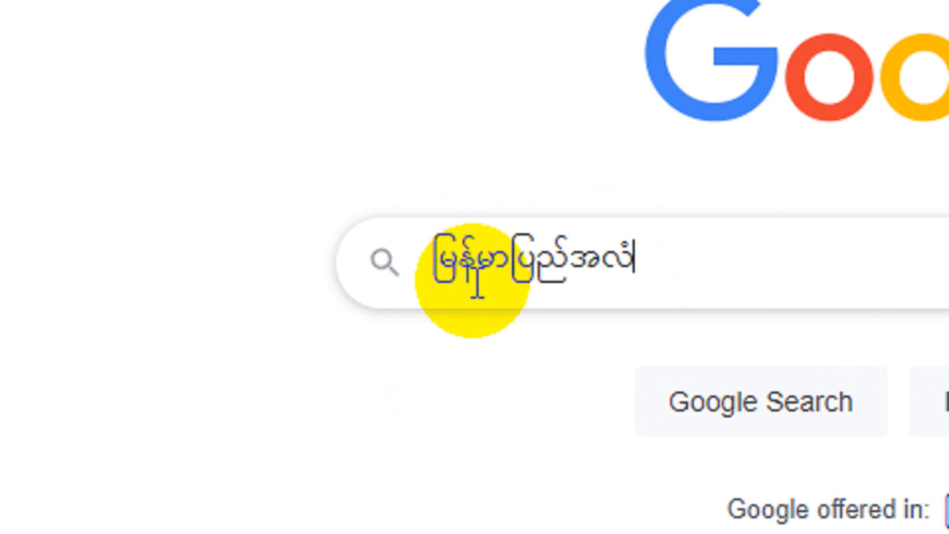
{"action": "left_click_drag", "start_coordinate": [689, 256], "coordinate": [424, 244]}
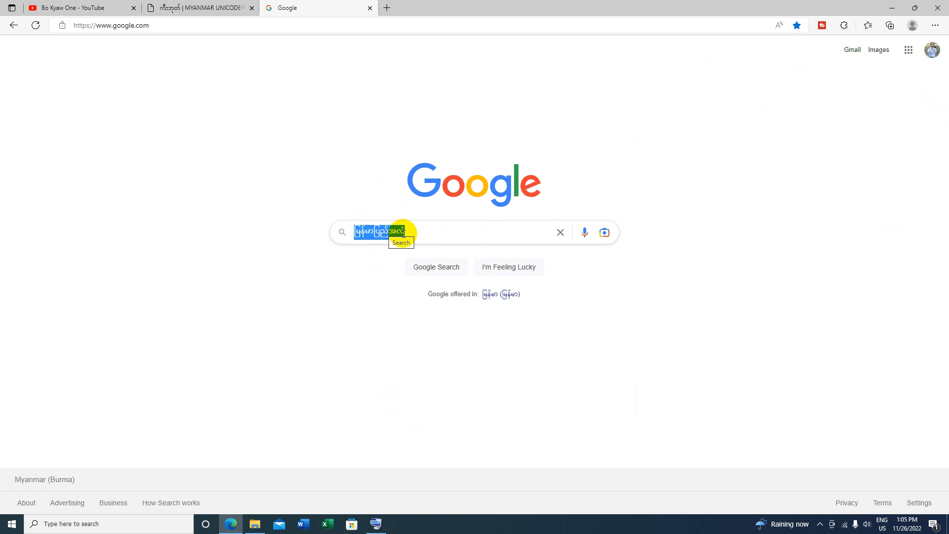
Step: Open the fonts page of the Myanmar Unicode Migration site and review the Pyidaungsu font downloads for Windows, Adobe CS and iPhone/iPad
{"action": "left_click", "coordinate": [226, 7]}
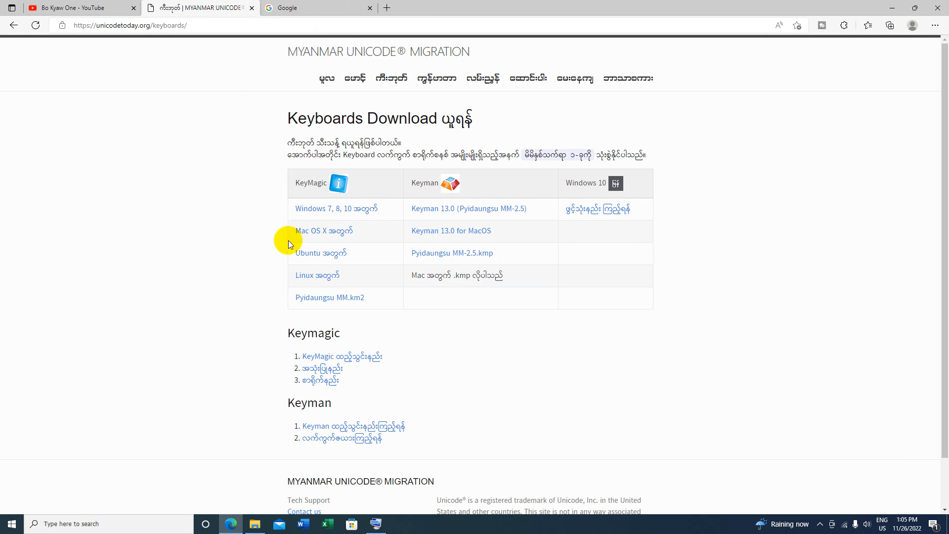
{"action": "left_click", "coordinate": [356, 79]}
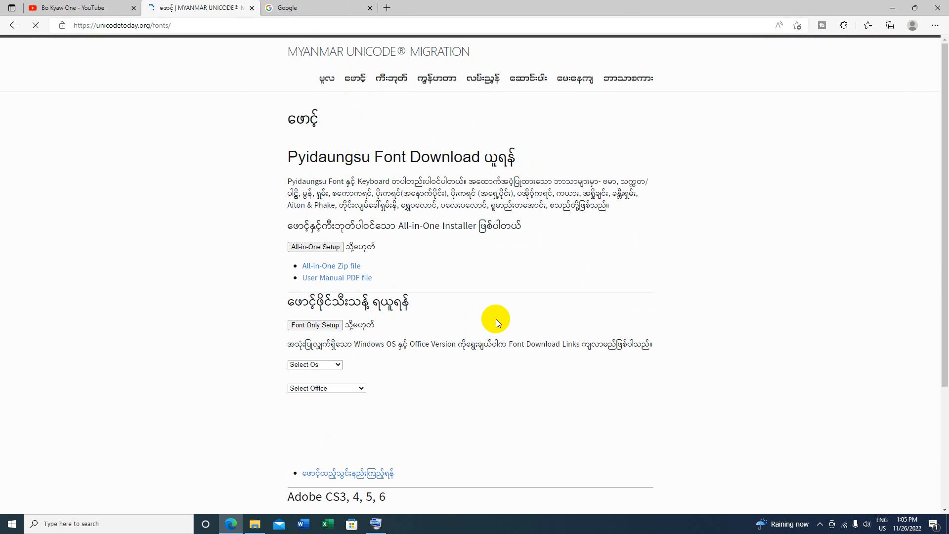
{"action": "scroll", "coordinate": [475, 307], "scroll_direction": "down", "scroll_amount": 3}
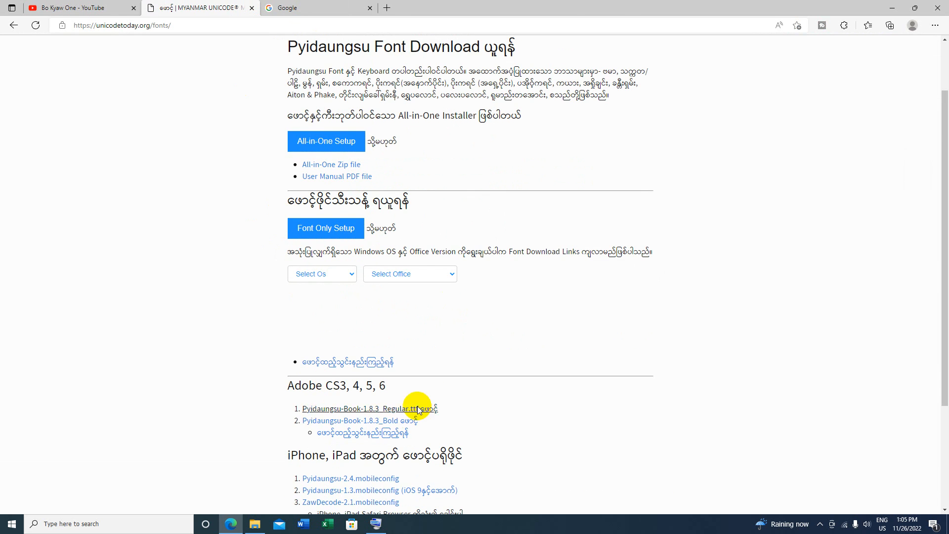
{"action": "scroll", "coordinate": [433, 382], "scroll_direction": "down", "scroll_amount": 1}
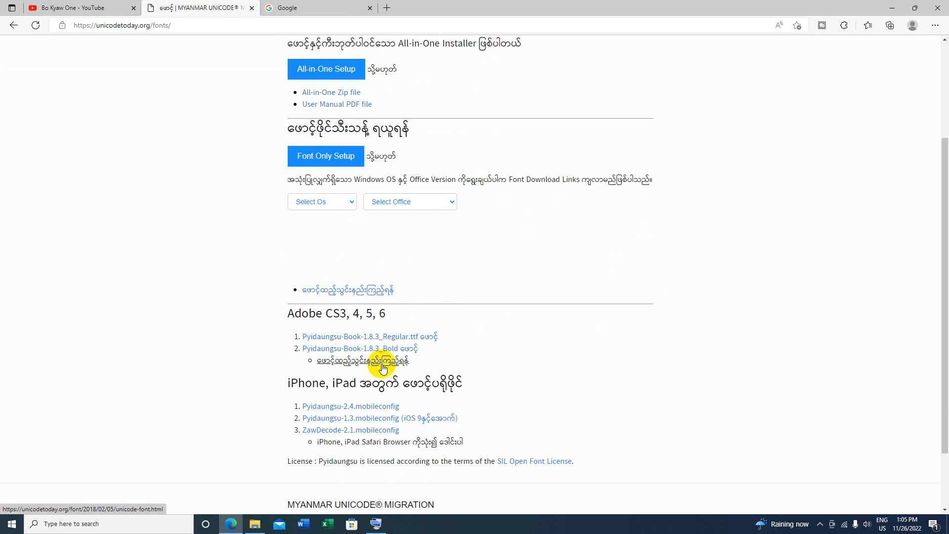
{"action": "scroll", "coordinate": [434, 403], "scroll_direction": "down", "scroll_amount": 1}
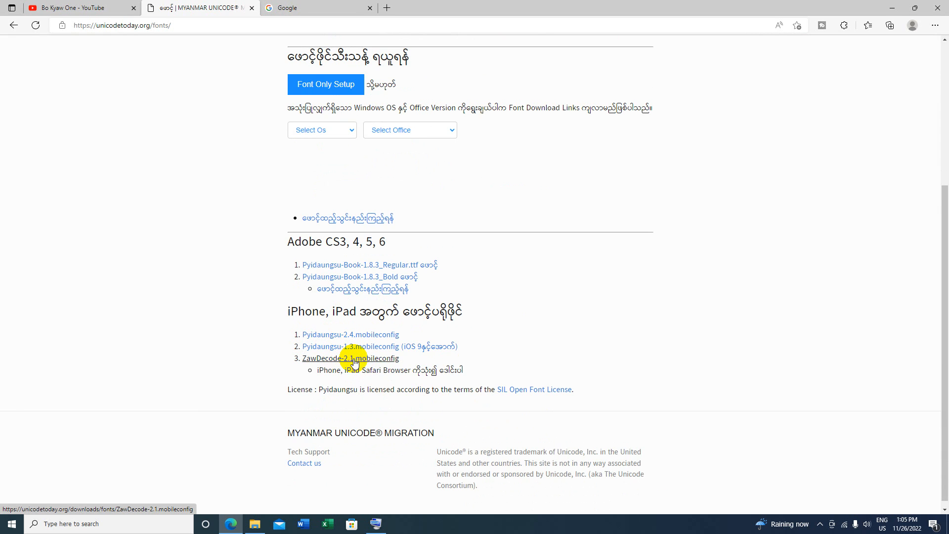
{"action": "scroll", "coordinate": [368, 341], "scroll_direction": "up", "scroll_amount": 1}
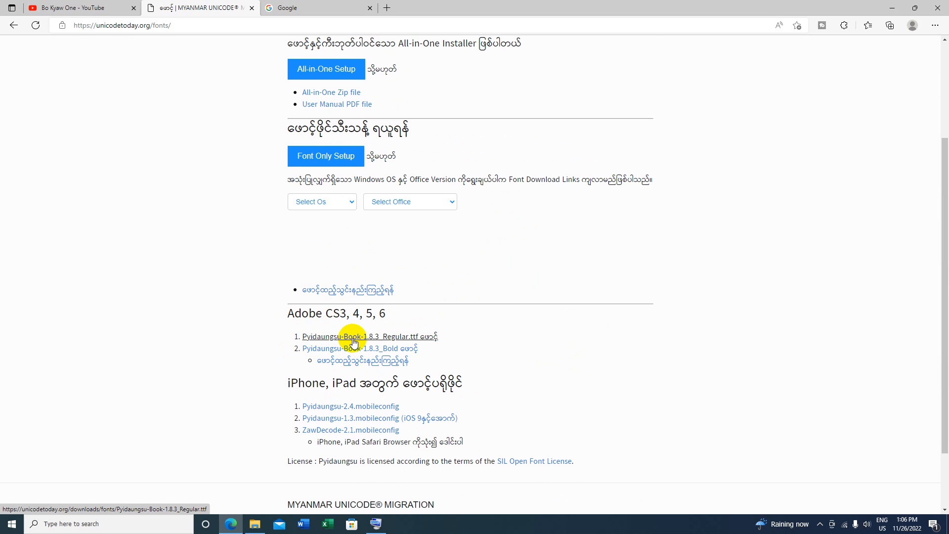
{"action": "scroll", "coordinate": [353, 342], "scroll_direction": "up", "scroll_amount": 1}
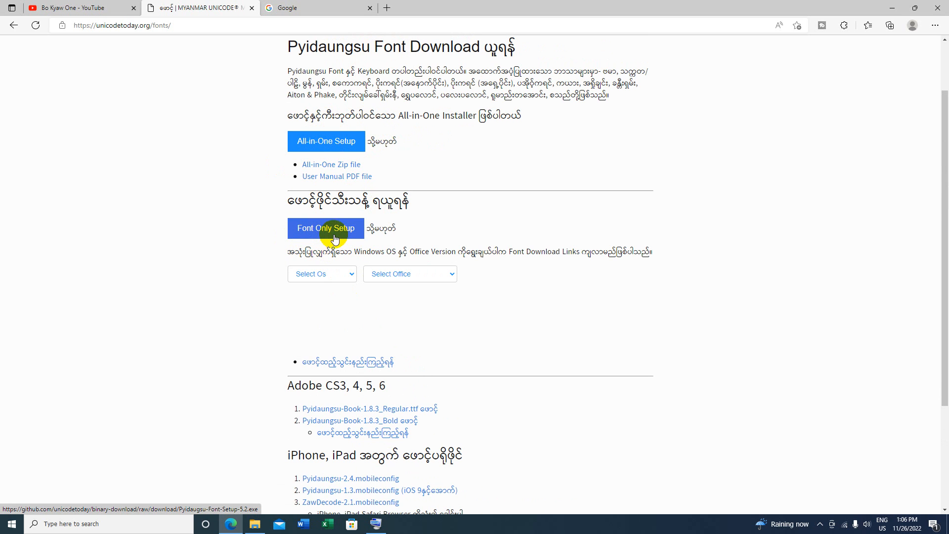
{"action": "scroll", "coordinate": [405, 289], "scroll_direction": "down", "scroll_amount": 1}
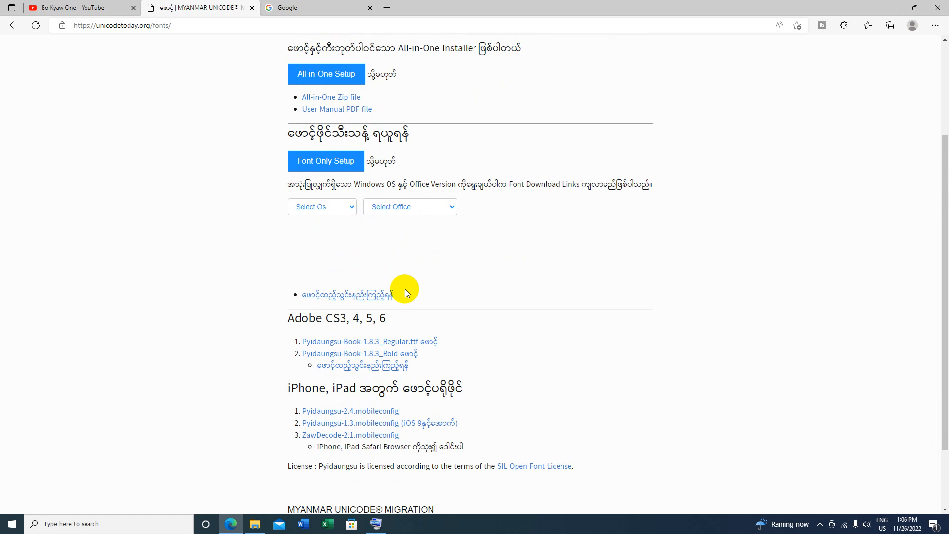
{"action": "scroll", "coordinate": [502, 309], "scroll_direction": "down", "scroll_amount": 1}
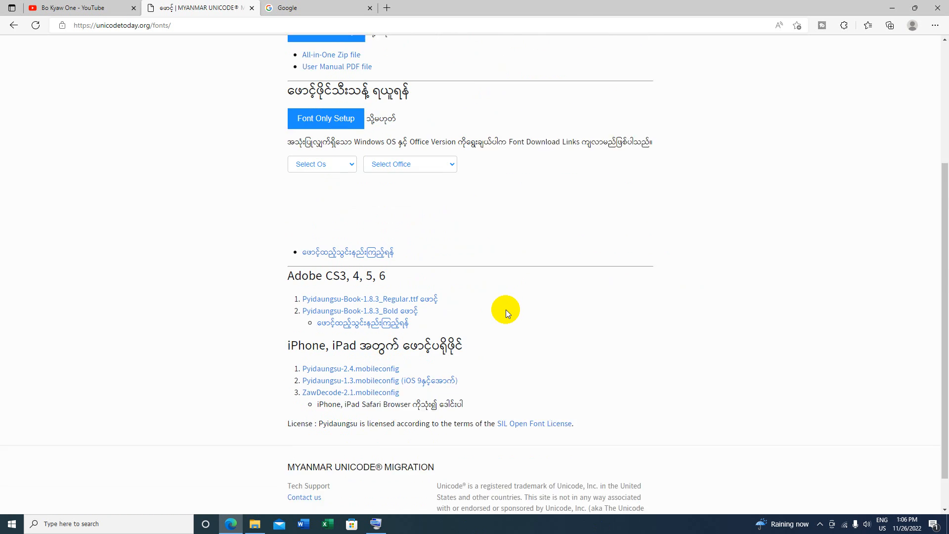
{"action": "scroll", "coordinate": [506, 309], "scroll_direction": "up", "scroll_amount": 3}
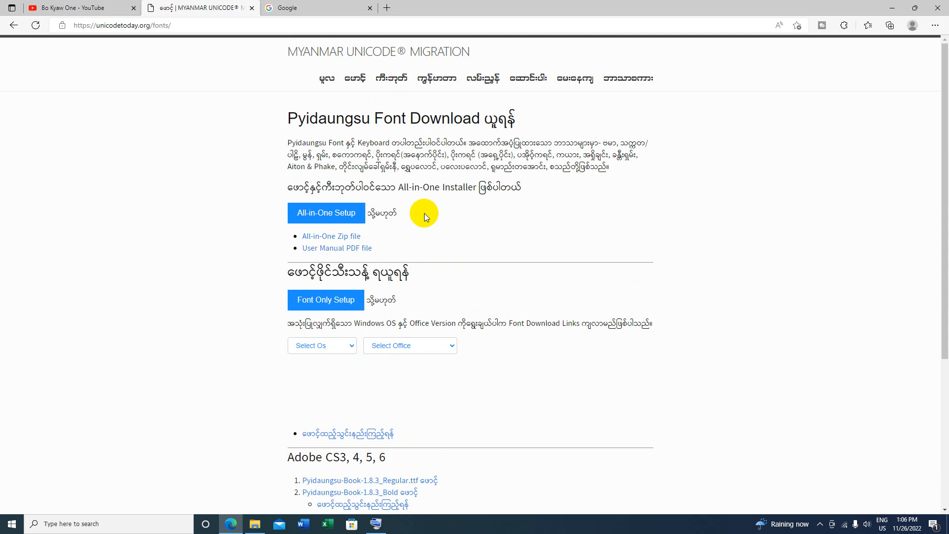
Step: View the YouTube channel's videos page in its open tab and minimize the browser
{"action": "left_click", "coordinate": [64, 8]}
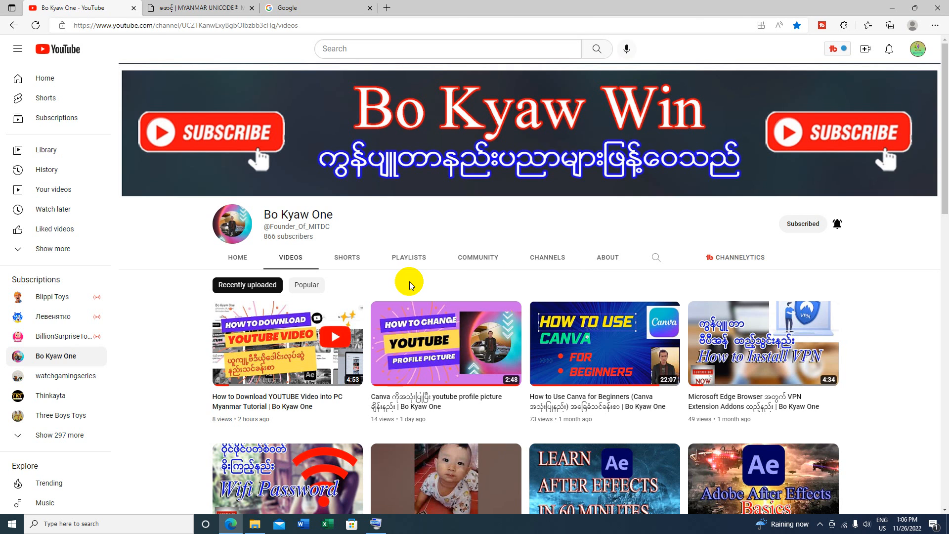
{"action": "left_click", "coordinate": [894, 11]}
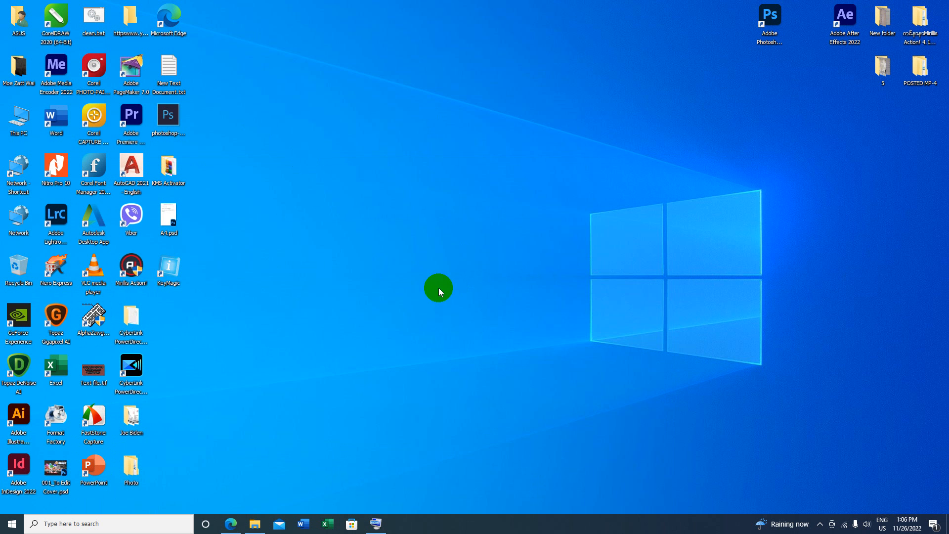